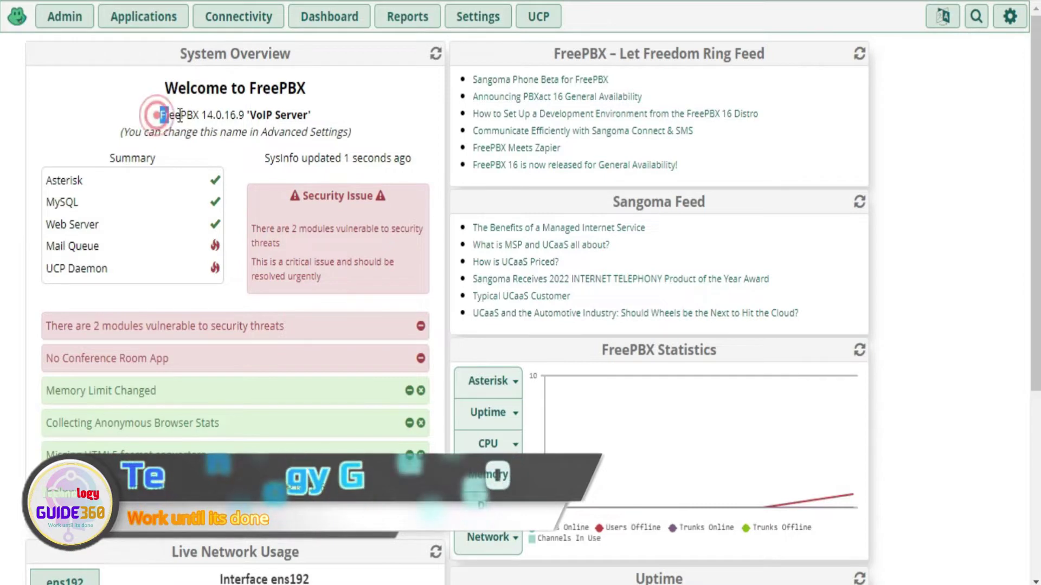
Highlight the FreePBX 14.0.16.9 version text on the dashboard, pointing out major version 14
left_click_drag(158, 114, 243, 113)
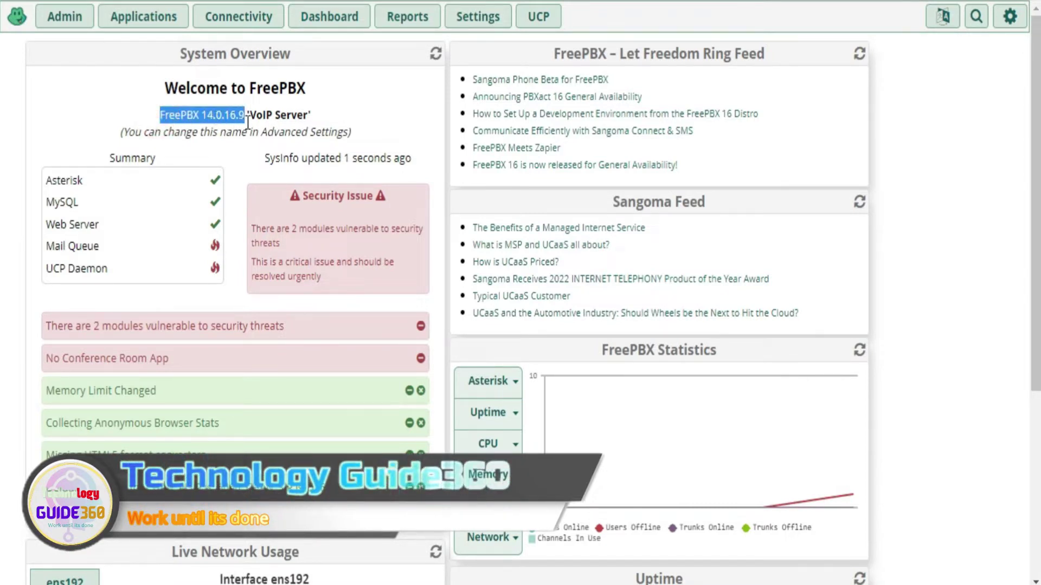
left_click_drag(202, 114, 218, 115)
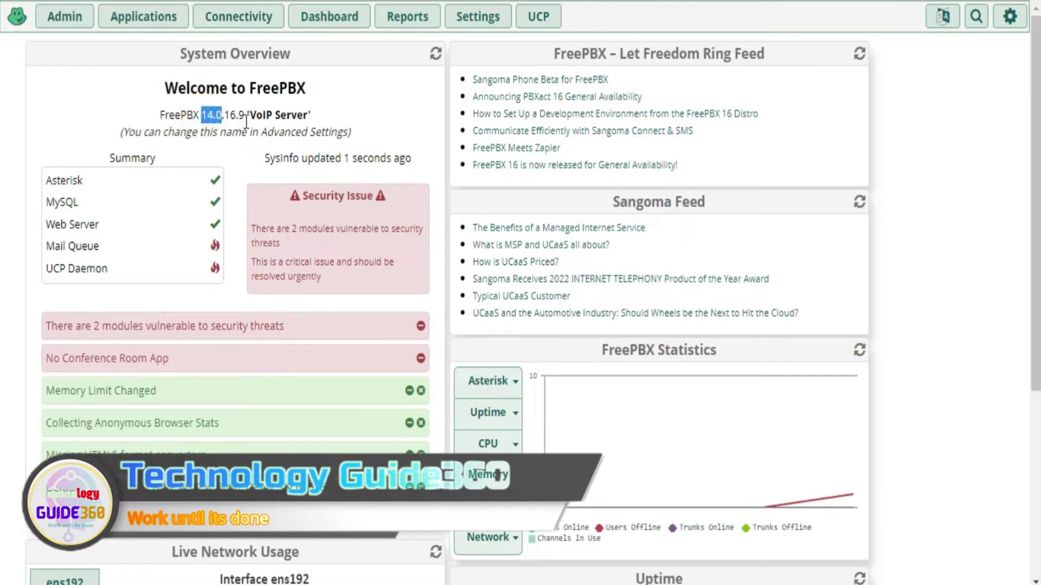
left_click(77, 78)
Bring up the Admin menu's list of administration pages
left_click(74, 33)
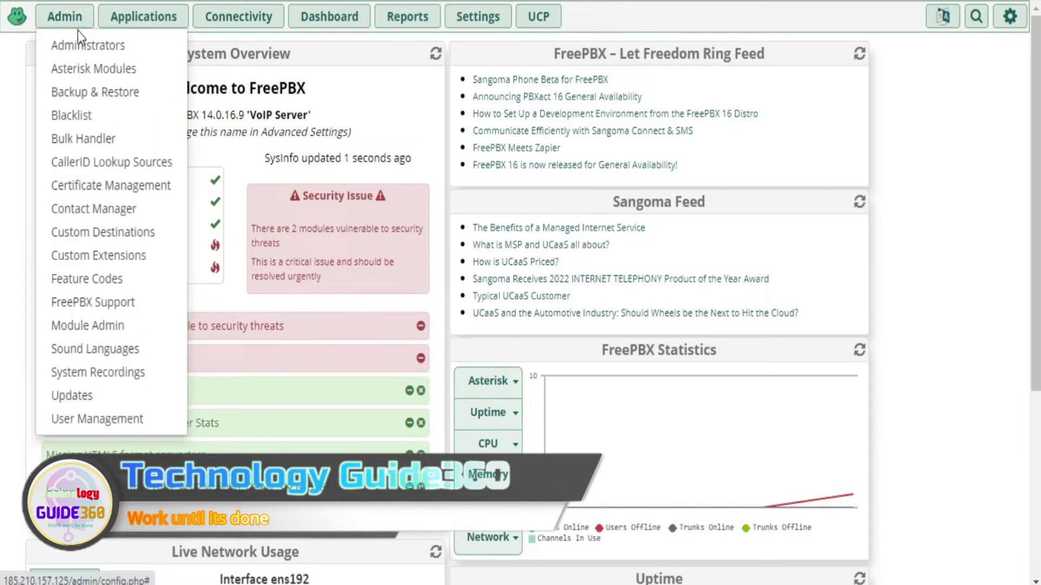
left_click(73, 24)
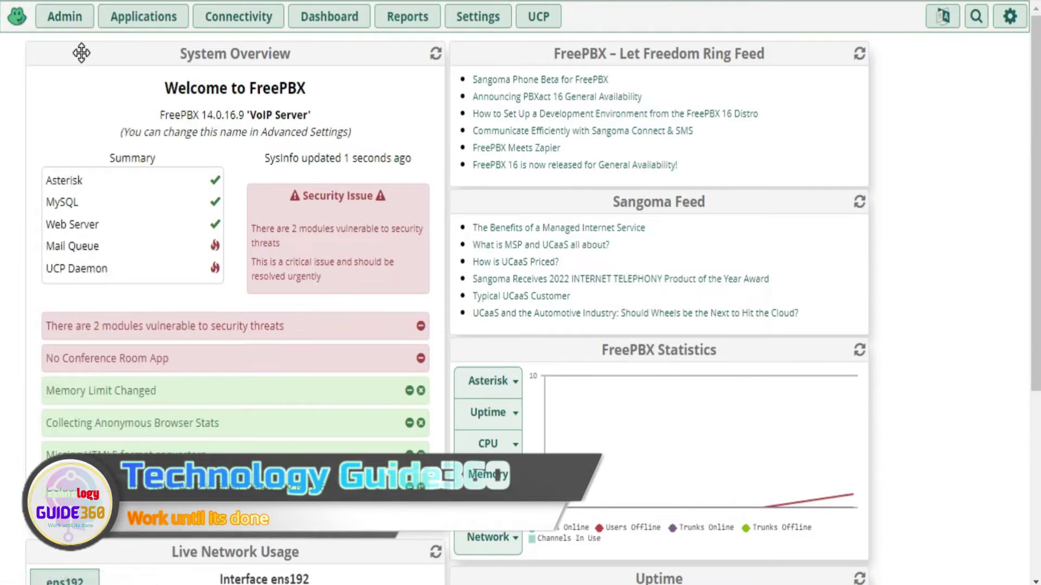
left_click(60, 25)
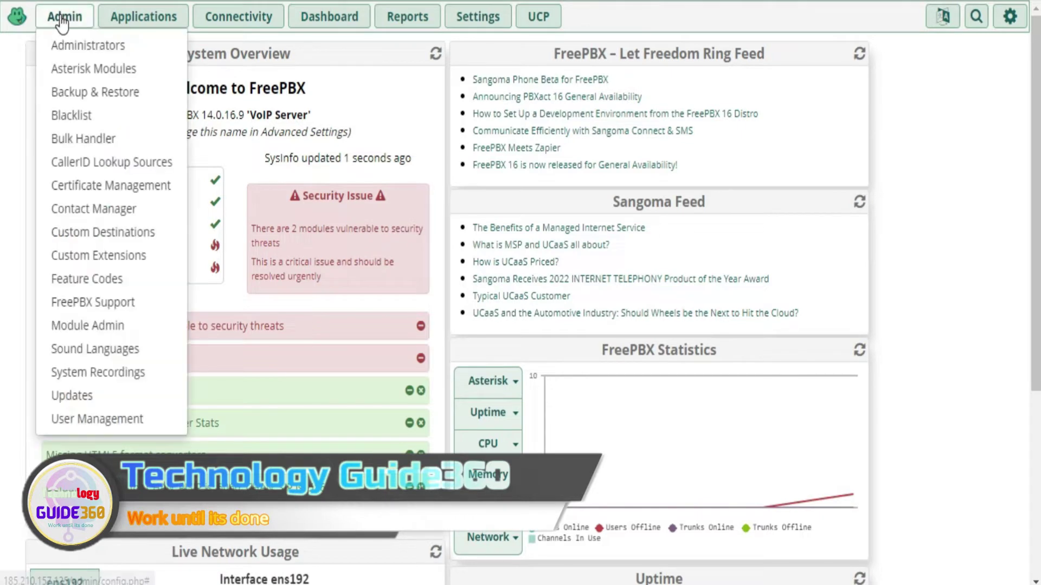
In Module Admin, enable the Extended and Commercial repositories, check online, and mark all modules for download
left_click(103, 331)
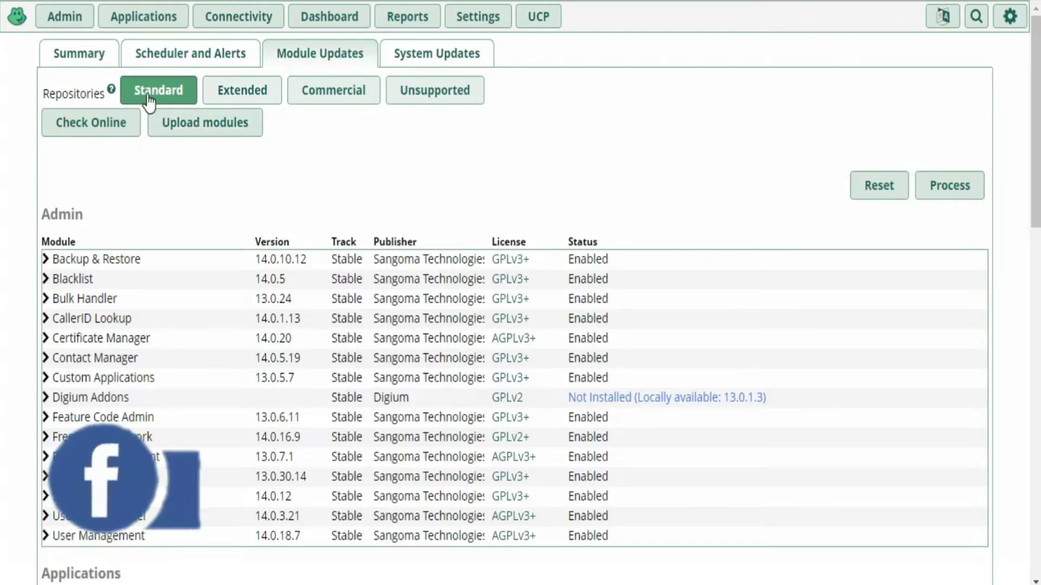
left_click(216, 93)
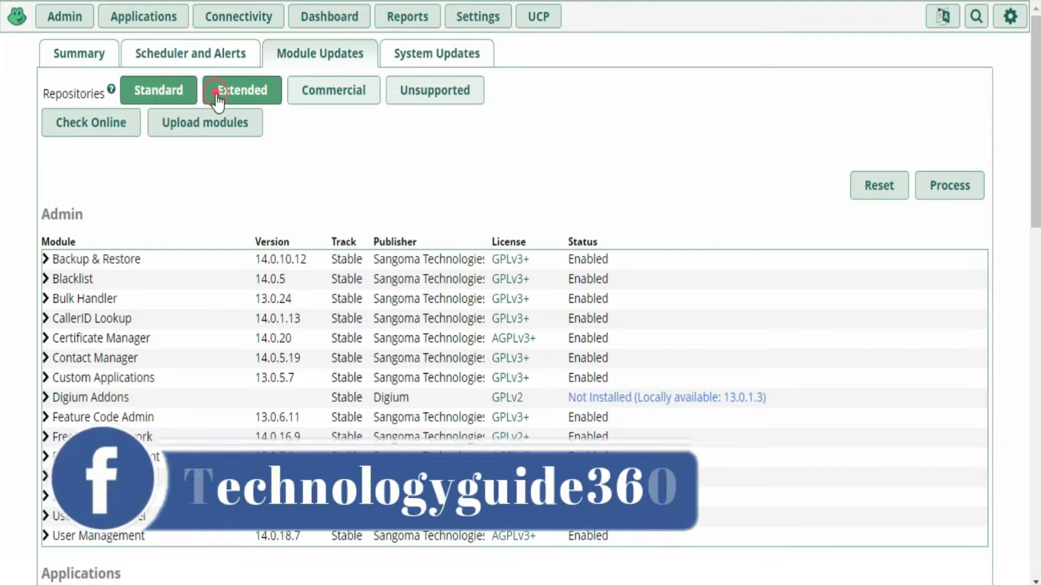
left_click(325, 94)
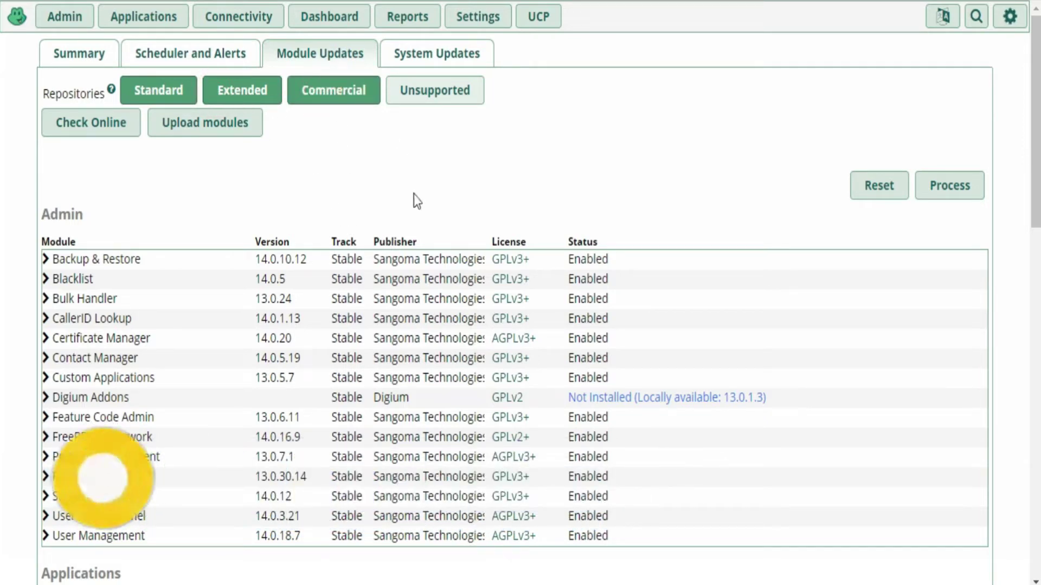
left_click(70, 126)
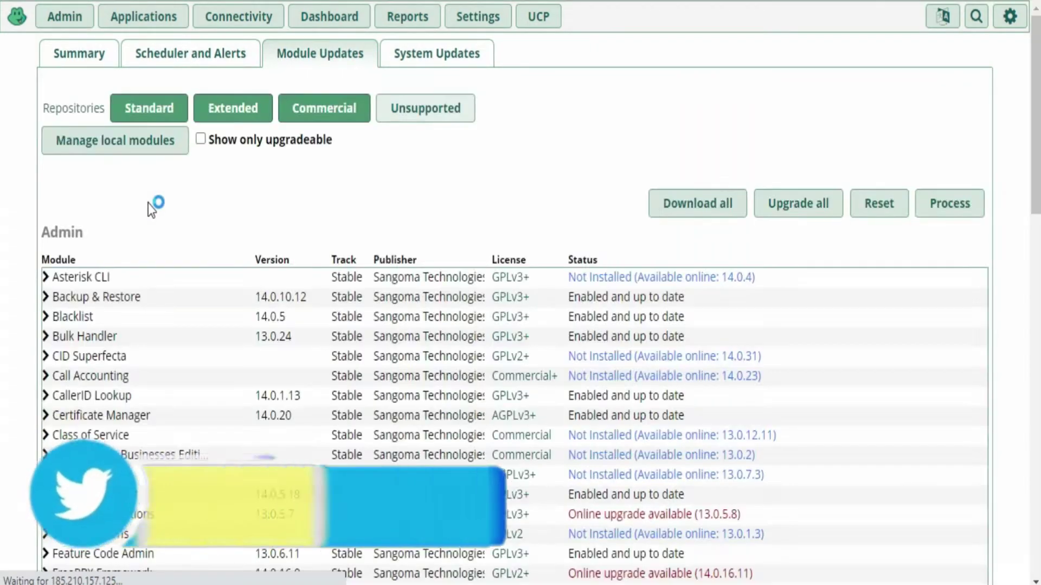
left_click(715, 205)
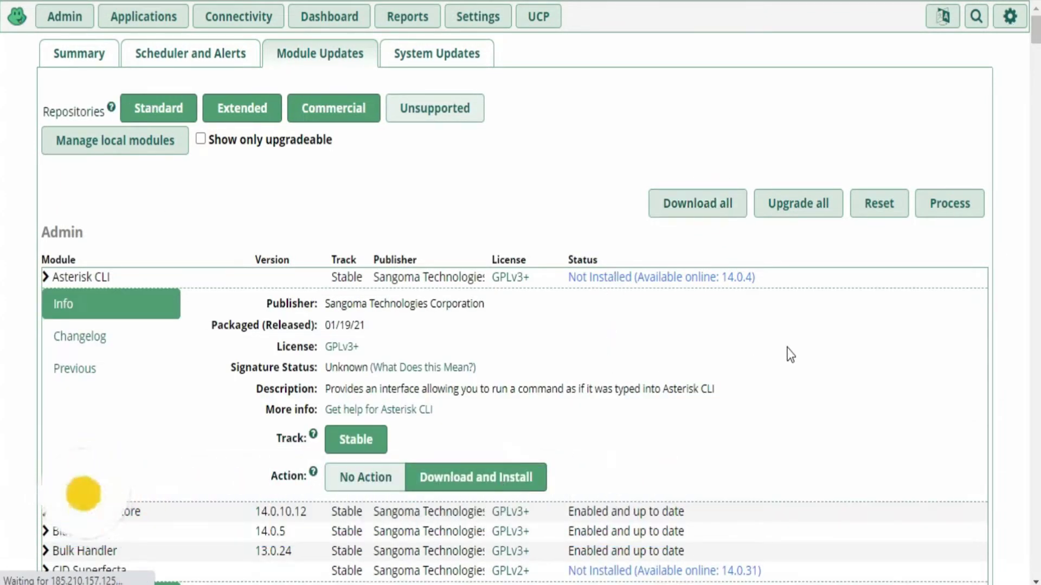
Mark every available module for download again and process the marked downloads
scroll(789, 351, "down", 15)
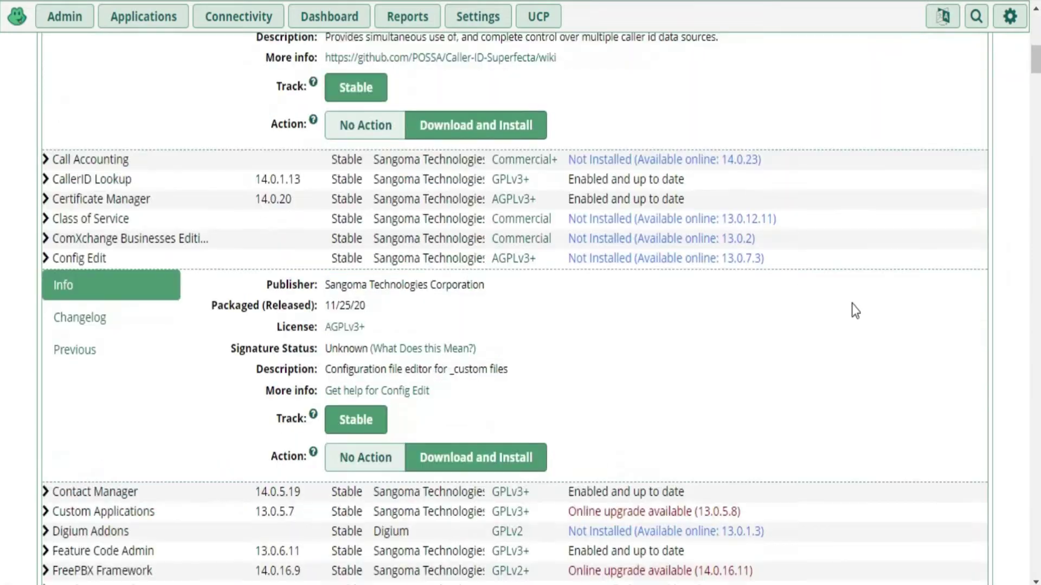
scroll(2, 308, "down", 15)
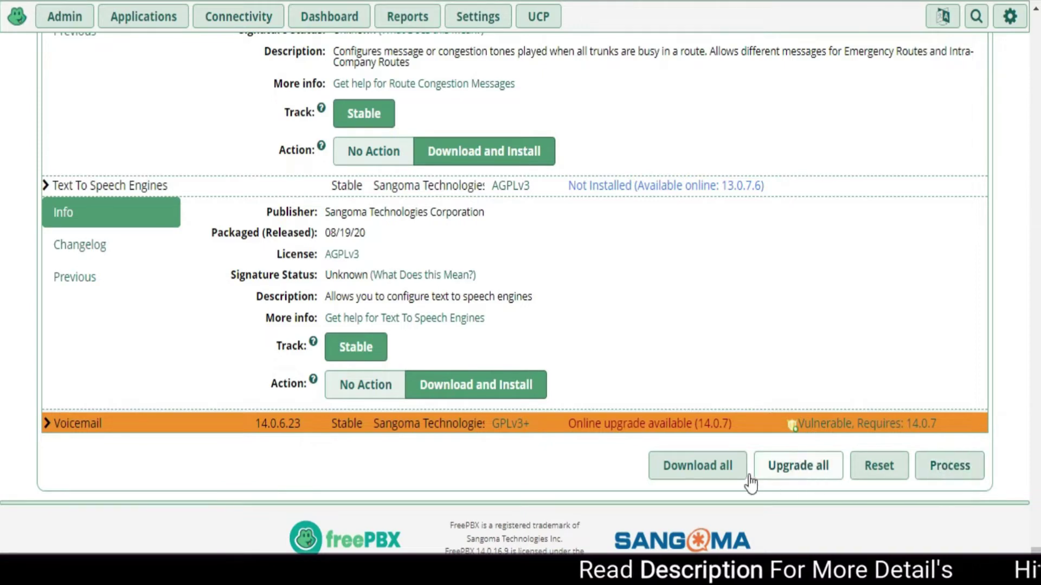
left_click(687, 472)
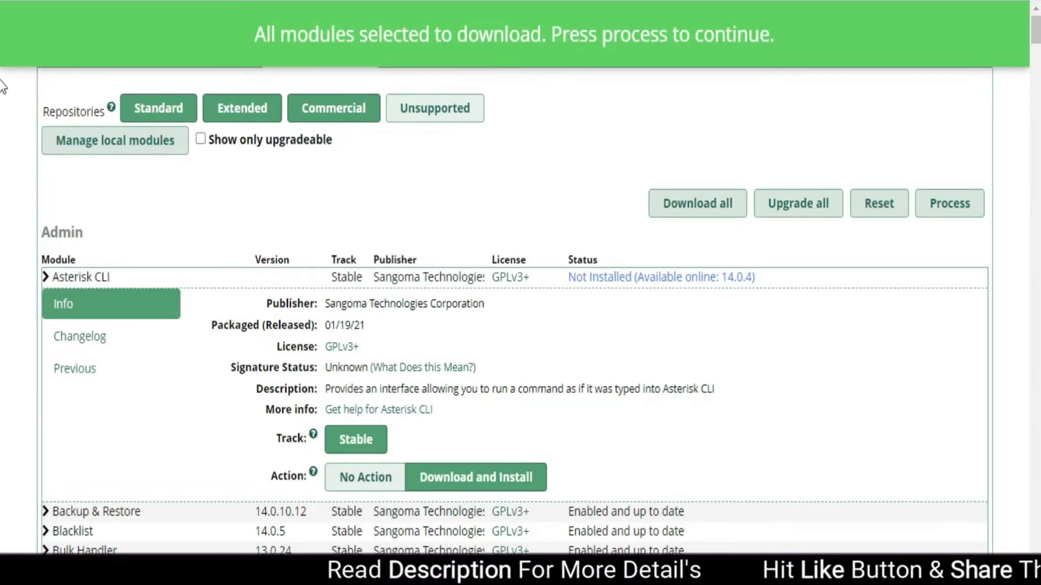
scroll(3, 461, "down", 15)
scroll(3, 462, "down", 10)
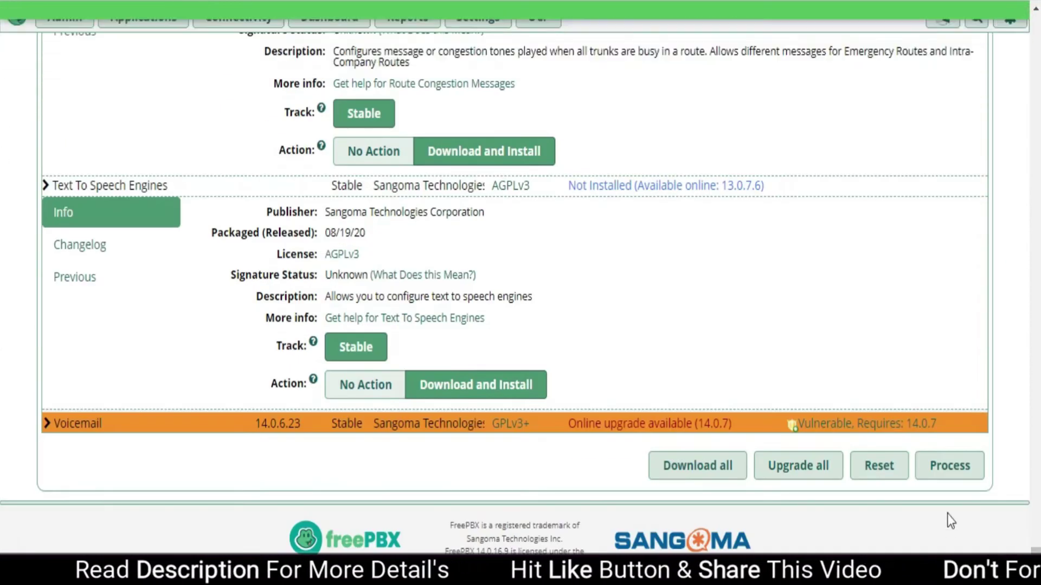
left_click(948, 469)
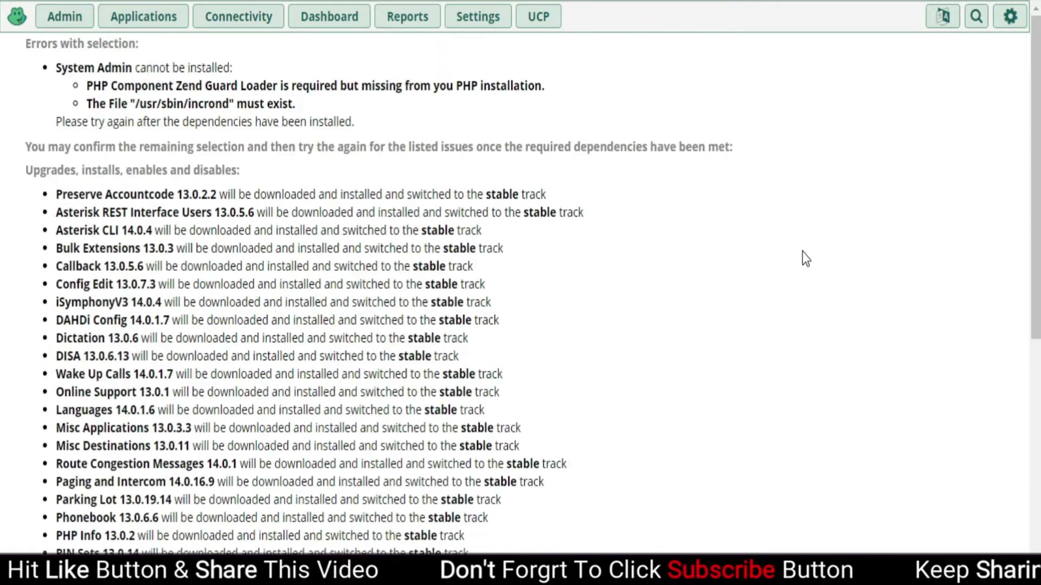
Review the module install list, skipping System Admin for missing dependencies, and confirm the installs
scroll(225, 272, "down", 1)
scroll(192, 372, "down", 3)
scroll(193, 372, "up", 3)
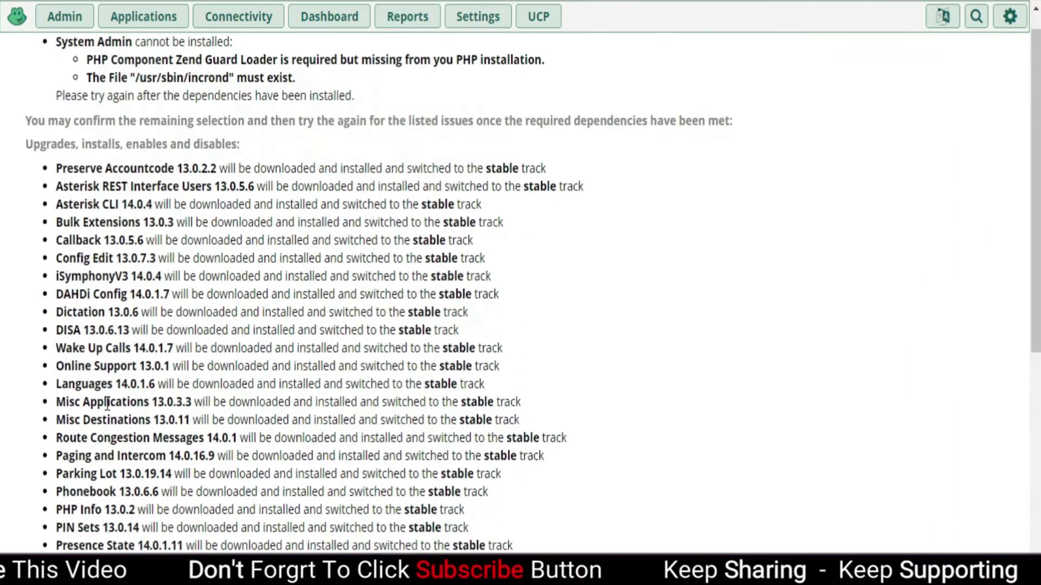
scroll(135, 391, "down", 8)
scroll(107, 405, "up", 6)
scroll(107, 405, "up", 3)
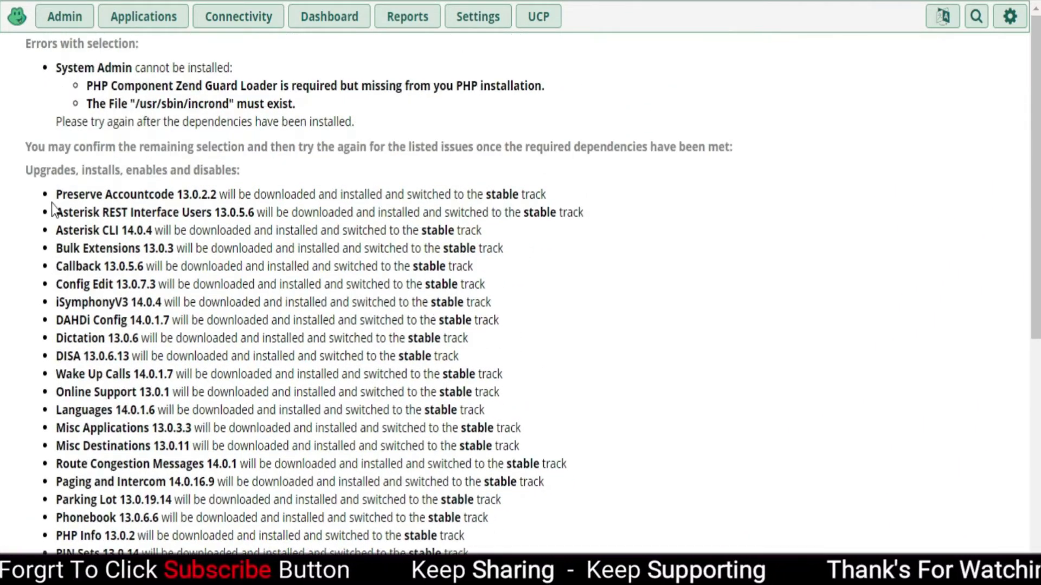
left_click_drag(55, 191, 144, 482)
scroll(144, 437, "down", 6)
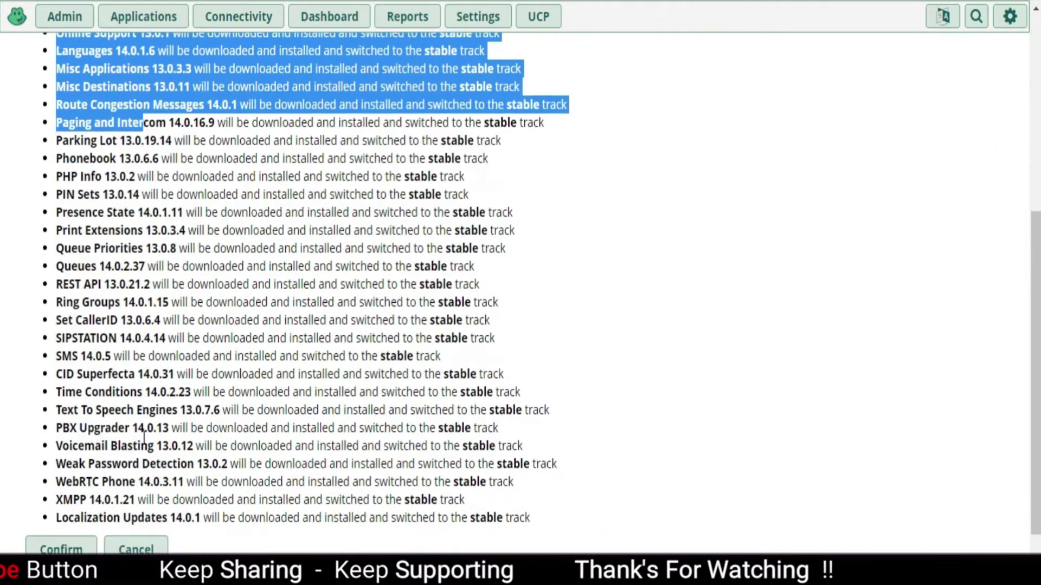
left_click_drag(57, 140, 147, 420)
scroll(147, 419, "down", 2)
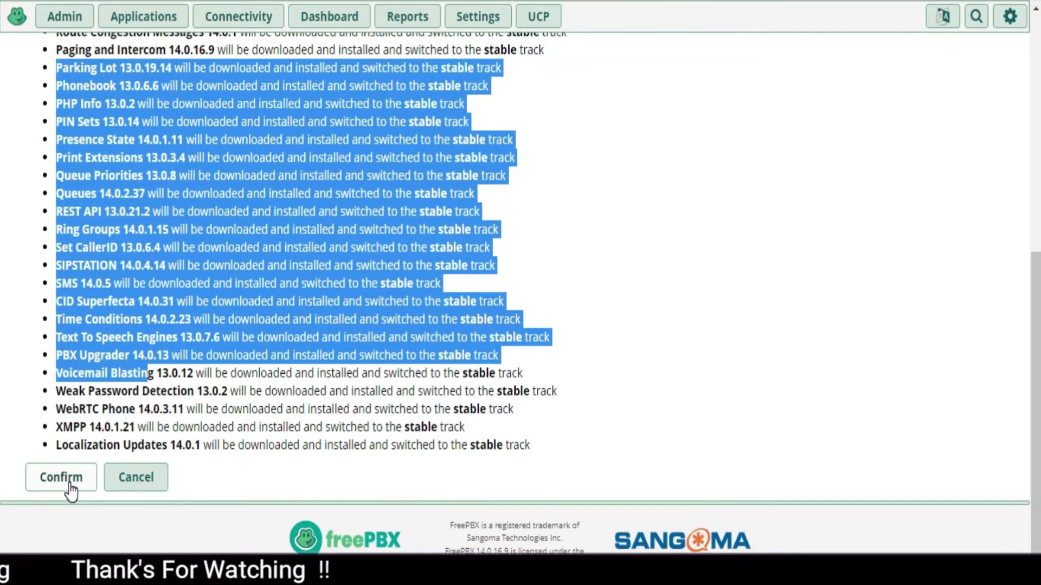
left_click(61, 478)
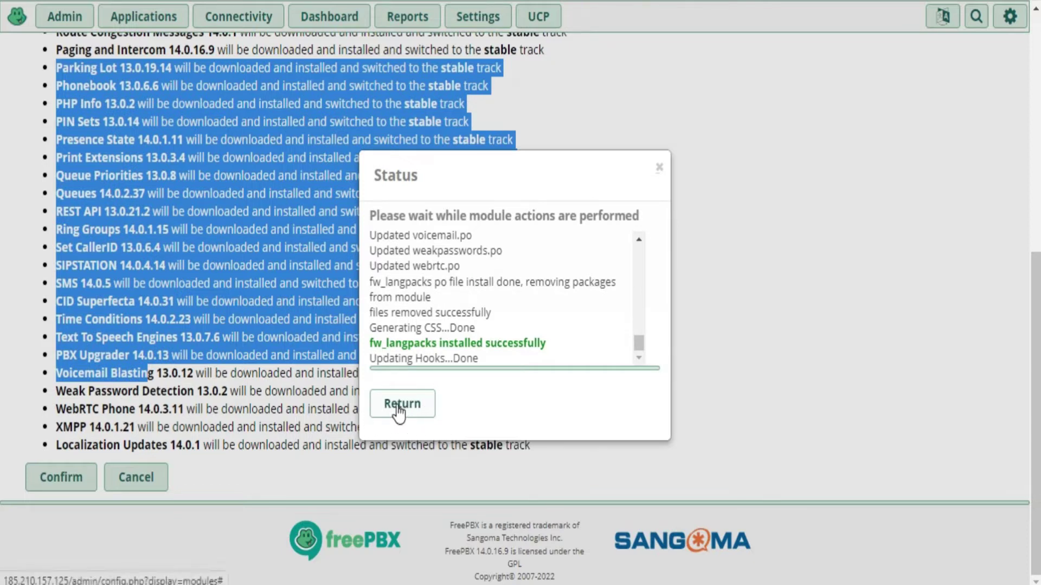
Close the finished module installation status window with Return
left_click(400, 406)
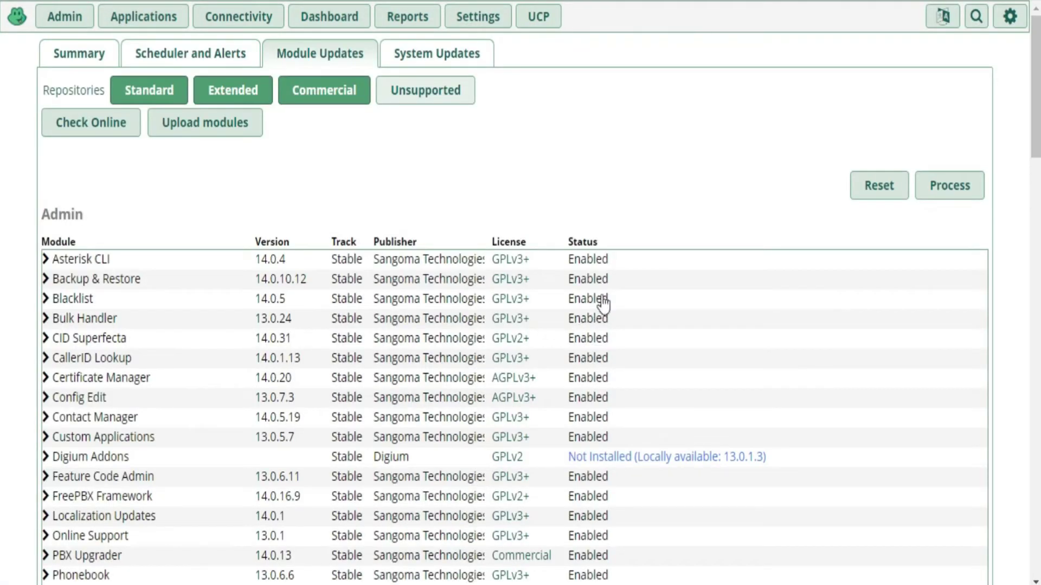
Apply the configuration, then re-check online to reveal the Custom Applications 13.0.5.8 upgrade
mouse_move(1012, 21)
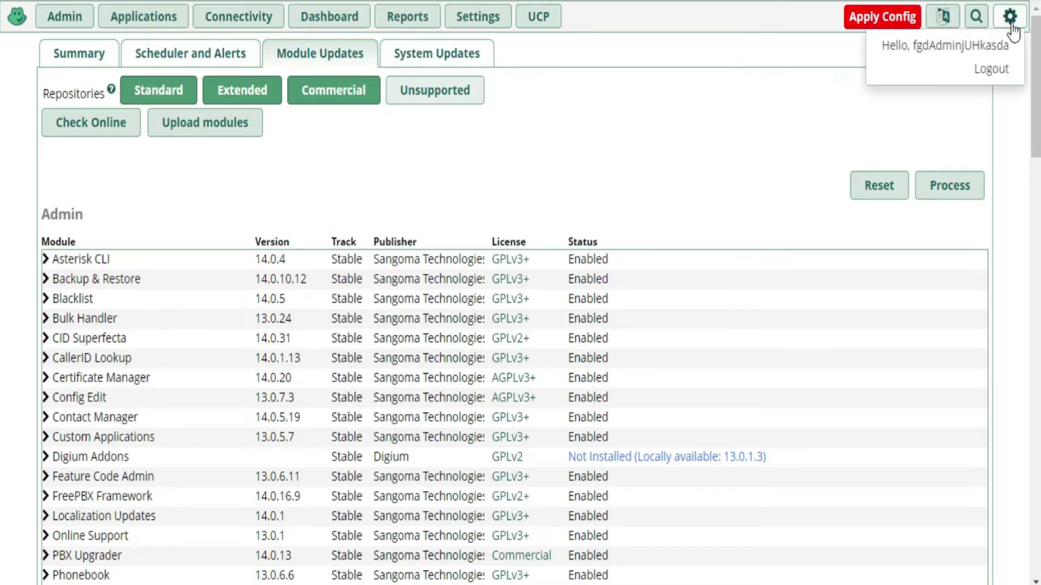
left_click(868, 22)
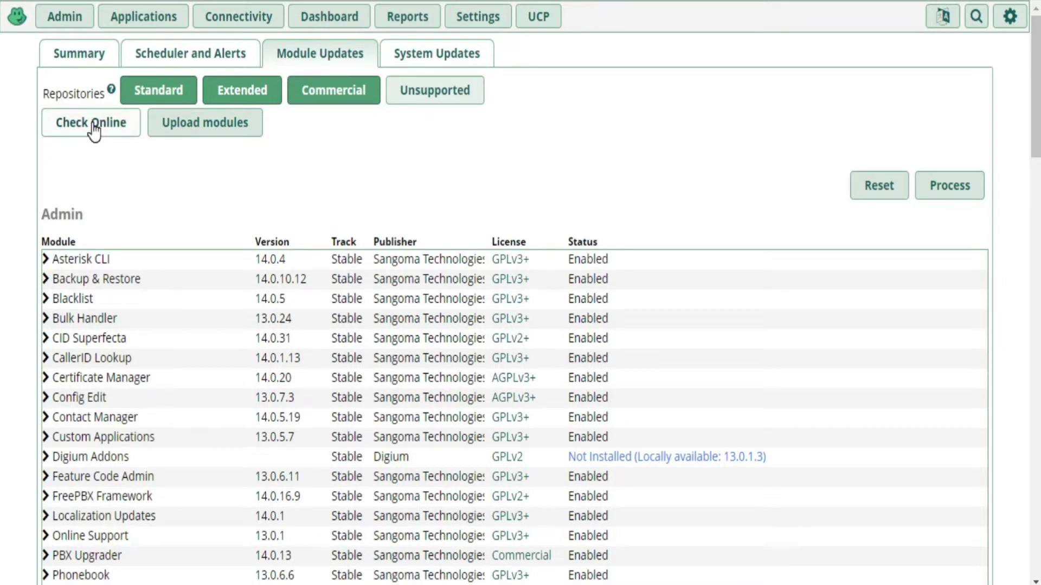
left_click(92, 124)
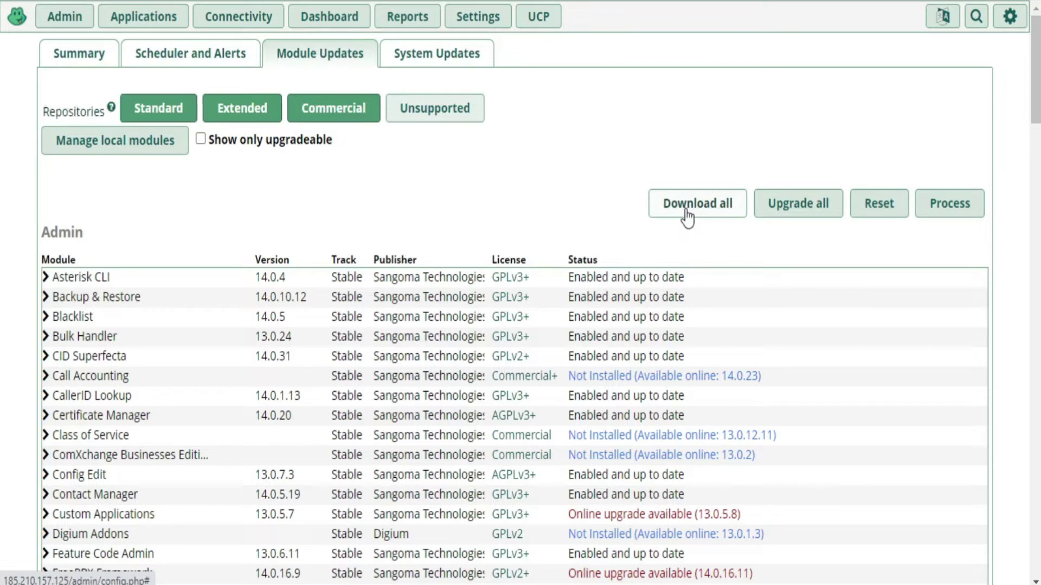
Queue and confirm all module upgrades, including Custom Applications 13.0.5.8 and Framework 14.0.16.11
left_click(808, 209)
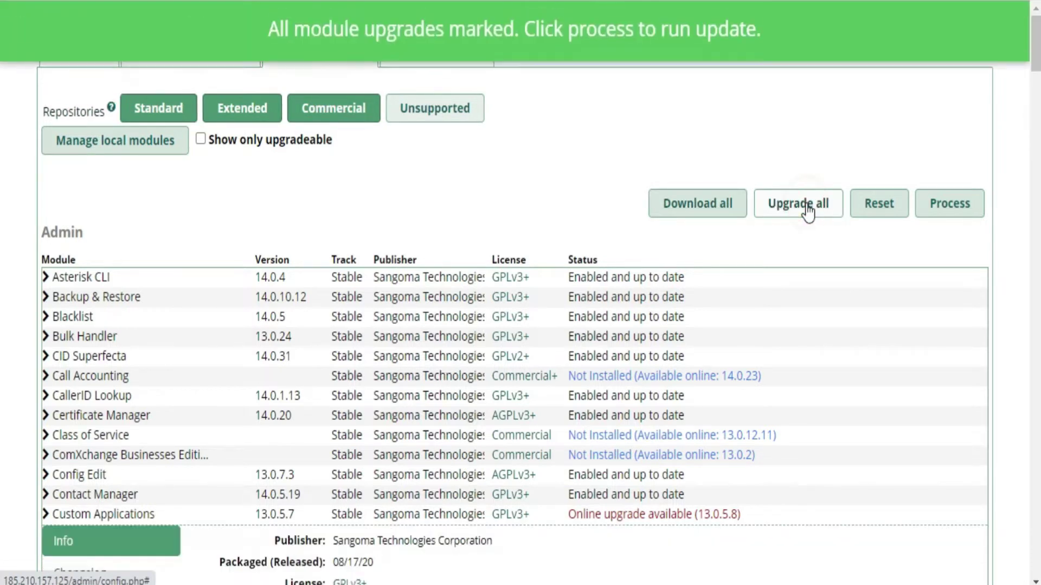
left_click(942, 213)
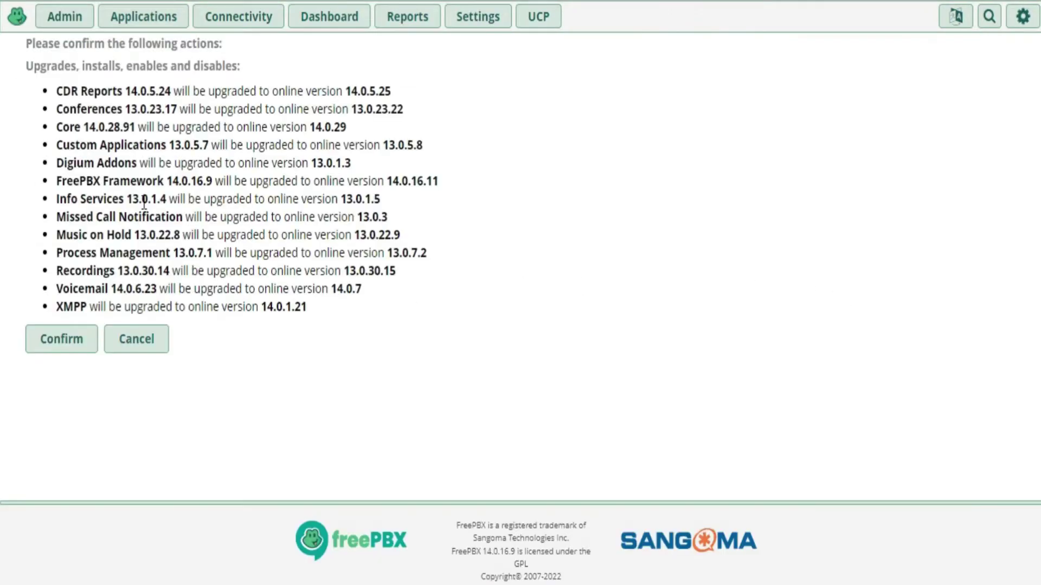
left_click(65, 341)
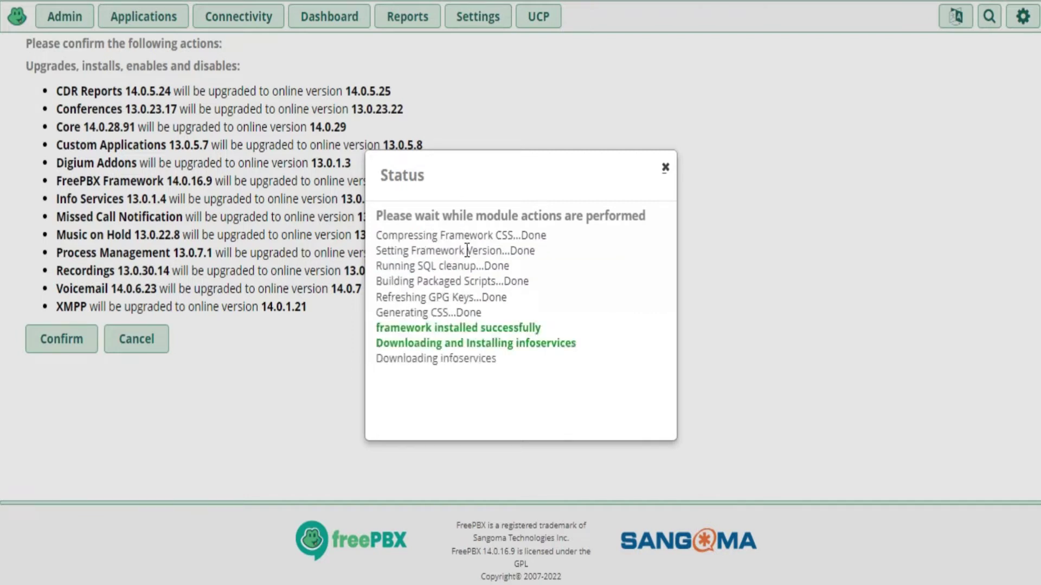
Review the upgrade log and close the finished status window
scroll(467, 251, "up", 5)
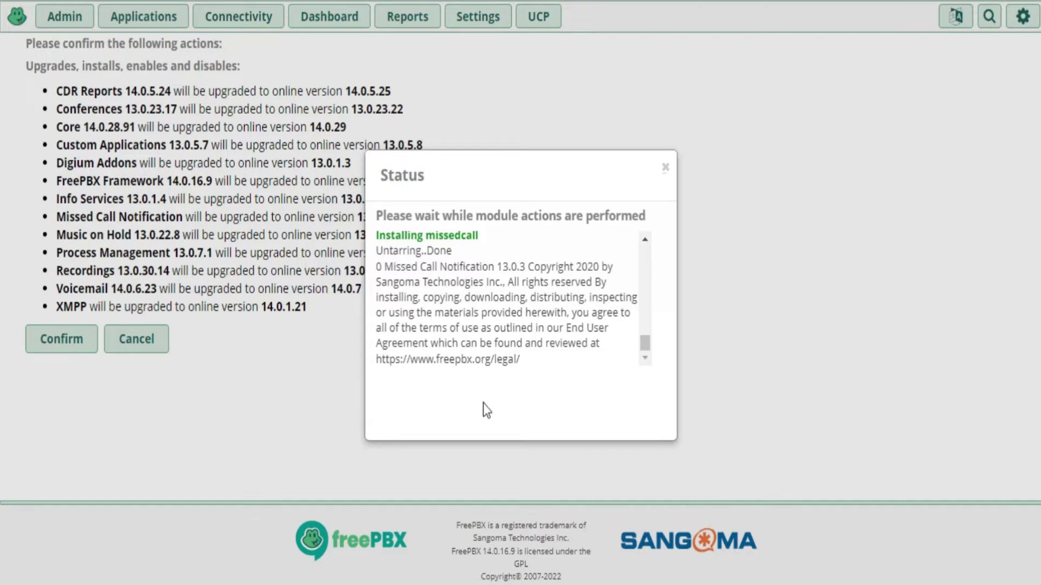
left_click_drag(526, 363, 376, 363)
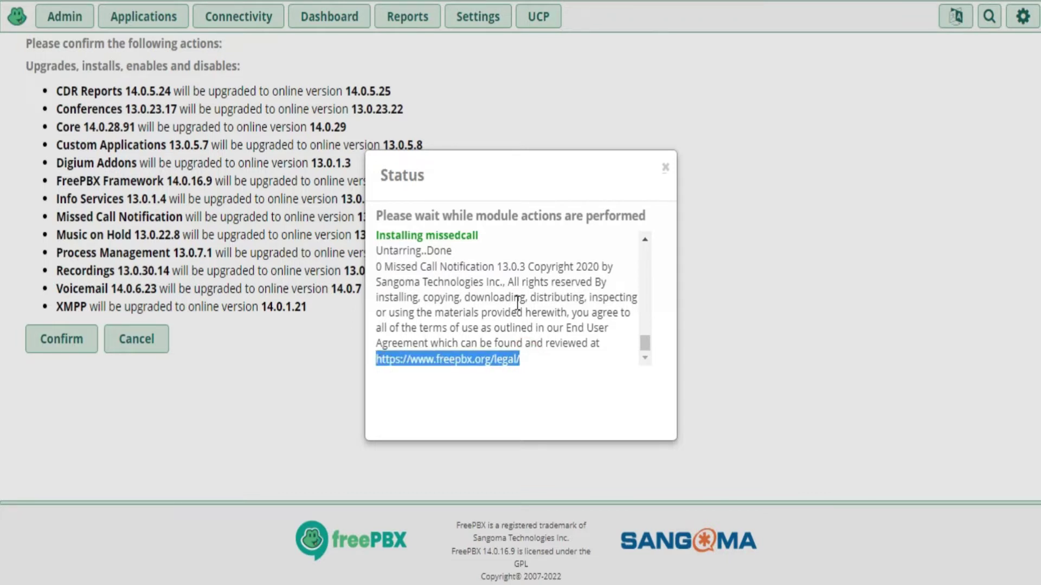
left_click(665, 169)
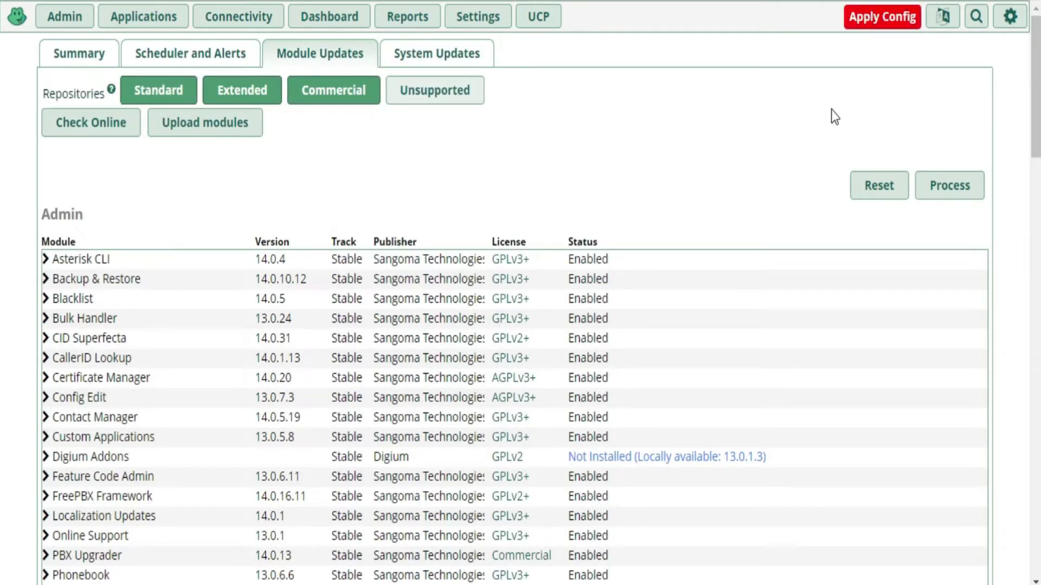
Apply the pending configuration and open the Admin module list showing the 14 to 15 Upgrade Tool
left_click(883, 24)
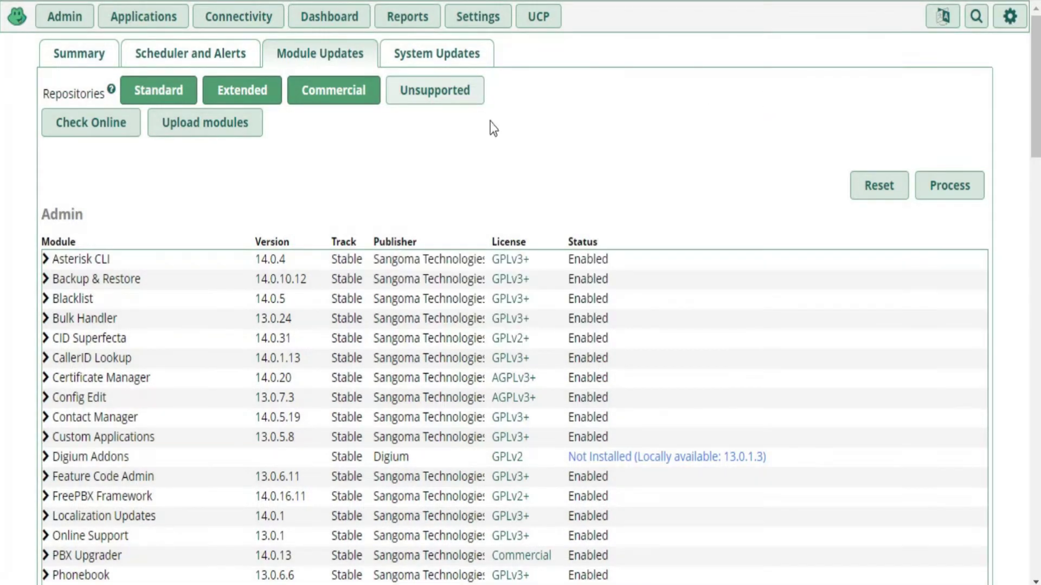
left_click(59, 19)
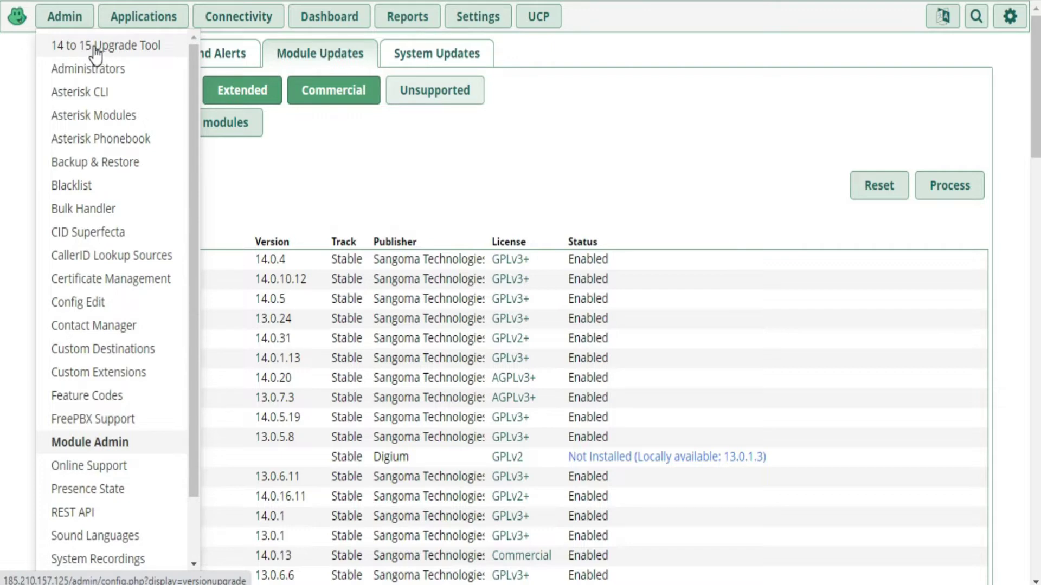
Launch the 14 to 15 Upgrade Tool and read past the SIPStation Free Trial offer
left_click(96, 54)
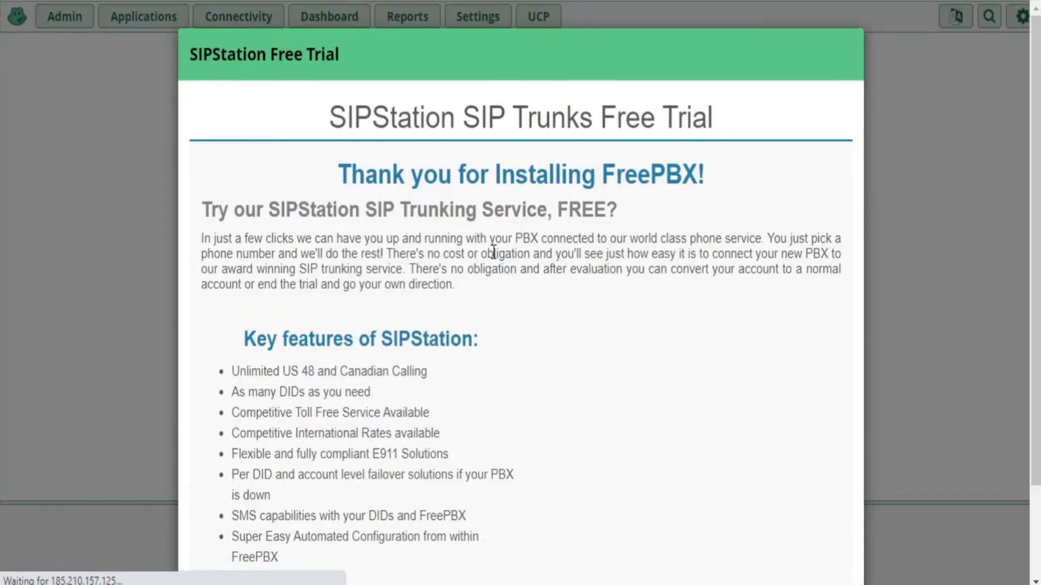
scroll(494, 252, "down", 2)
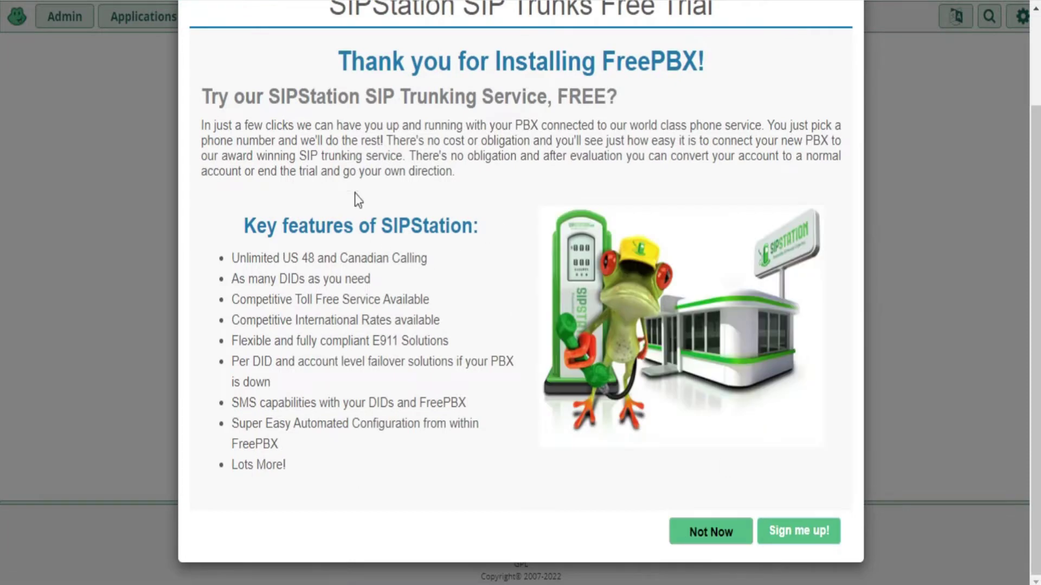
scroll(382, 211, "up", 2)
left_click_drag(330, 112, 560, 234)
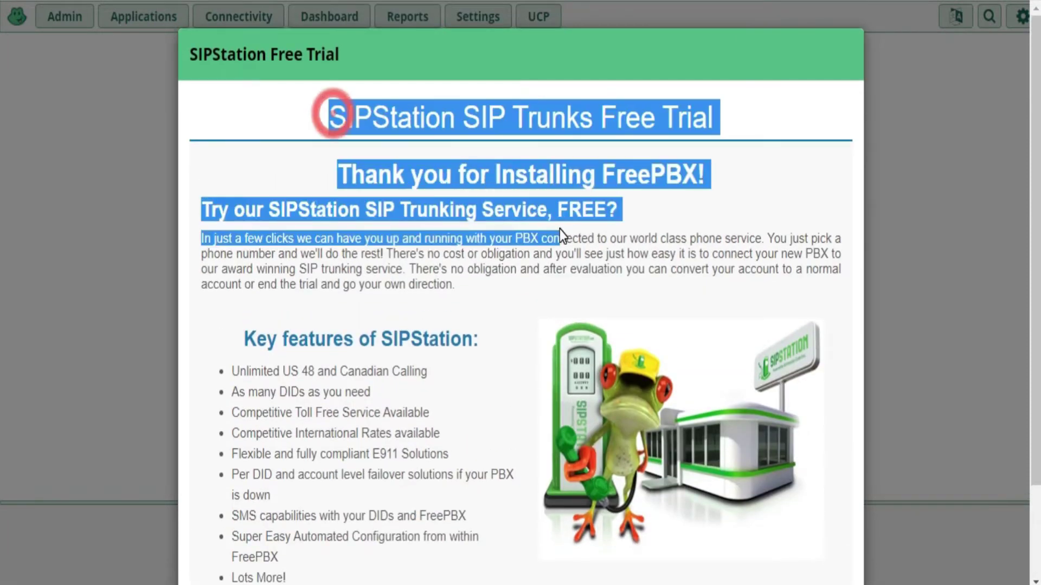
scroll(580, 241, "down", 2)
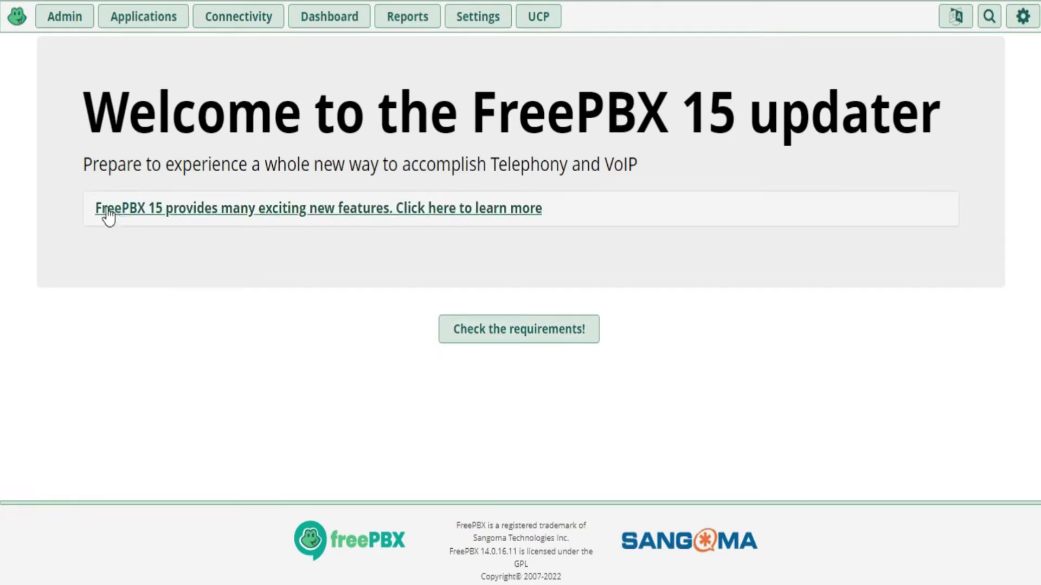
Run the FreePBX 15 requirements check and scroll to the failed and flagged results
left_click_drag(89, 222, 310, 211)
left_click(571, 260)
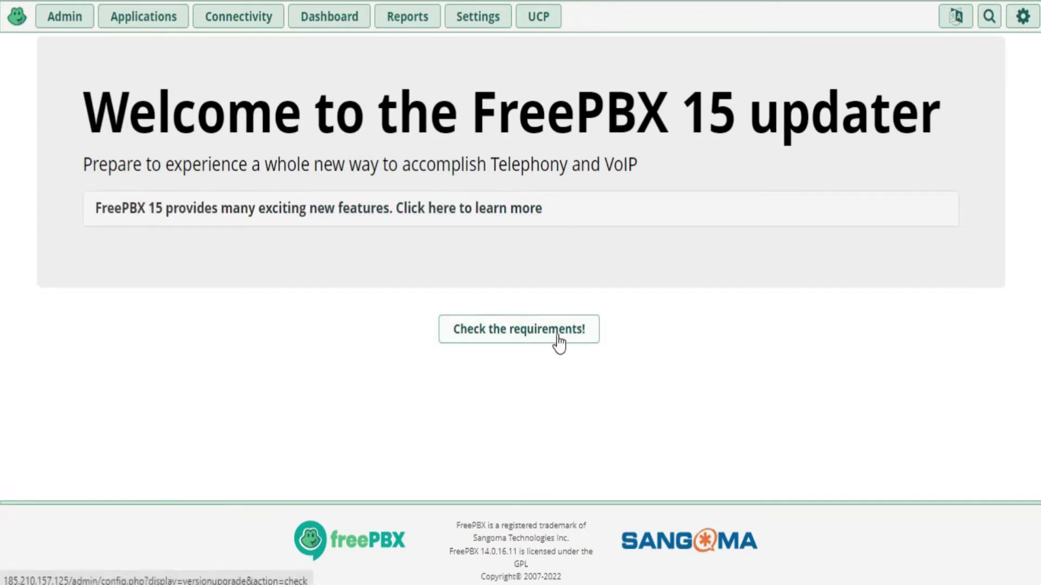
left_click(521, 335)
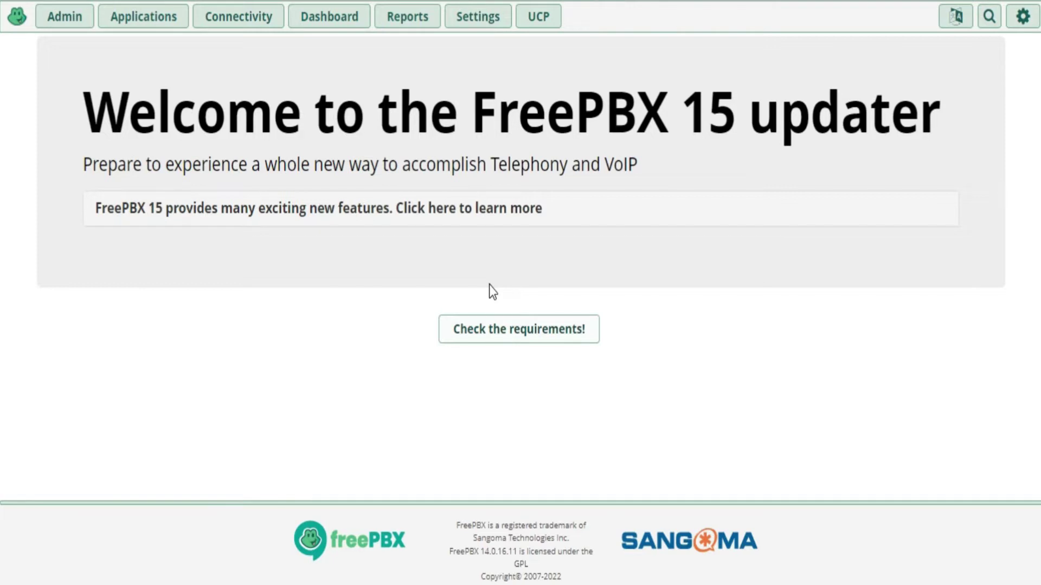
scroll(334, 421, "down", 3)
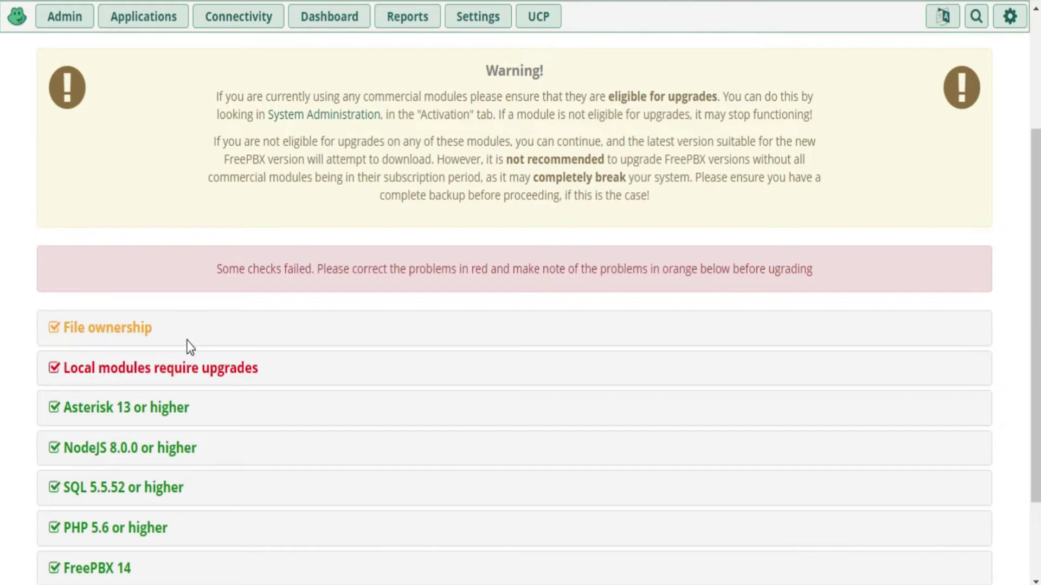
Expand Local modules require upgrades and highlight Music on Hold and Process Management
left_click(56, 370)
scroll(476, 298, "down", 2)
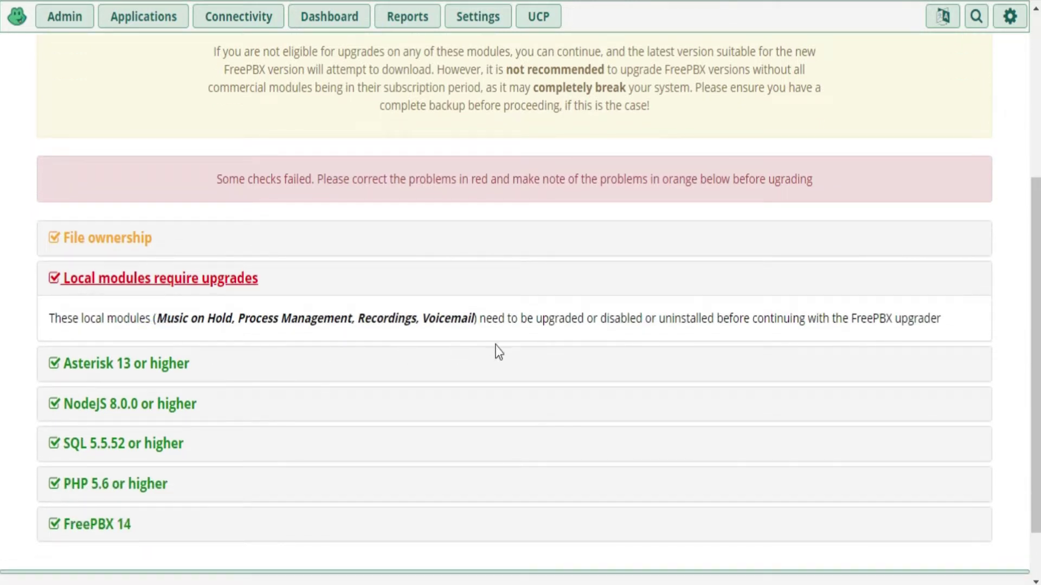
left_click_drag(158, 318, 460, 317)
left_click(455, 319)
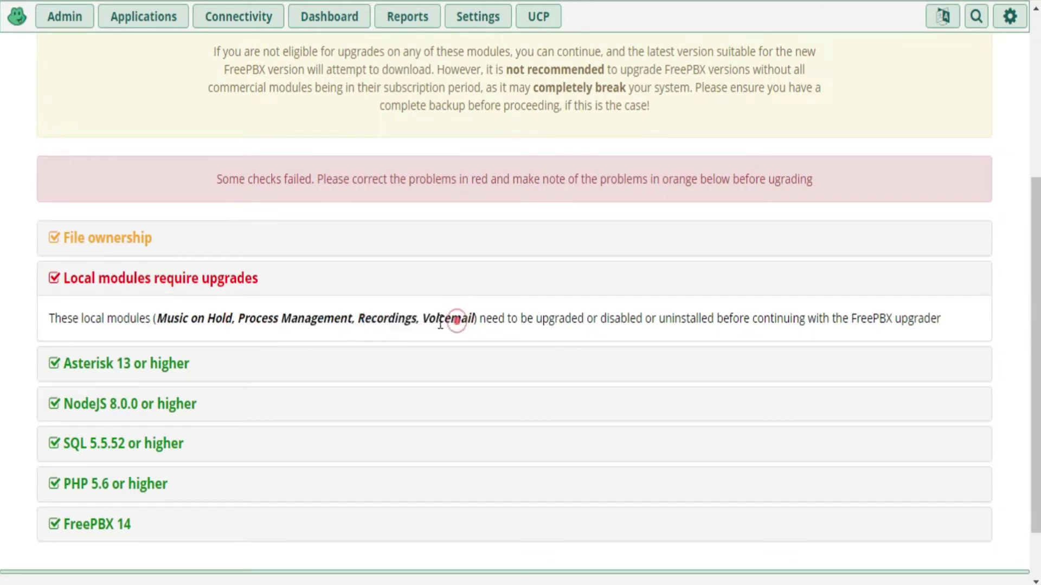
Highlight the required actions — upgraded, disabled or uninstalled — then return to the Admin menu
double_click(537, 319)
double_click(600, 319)
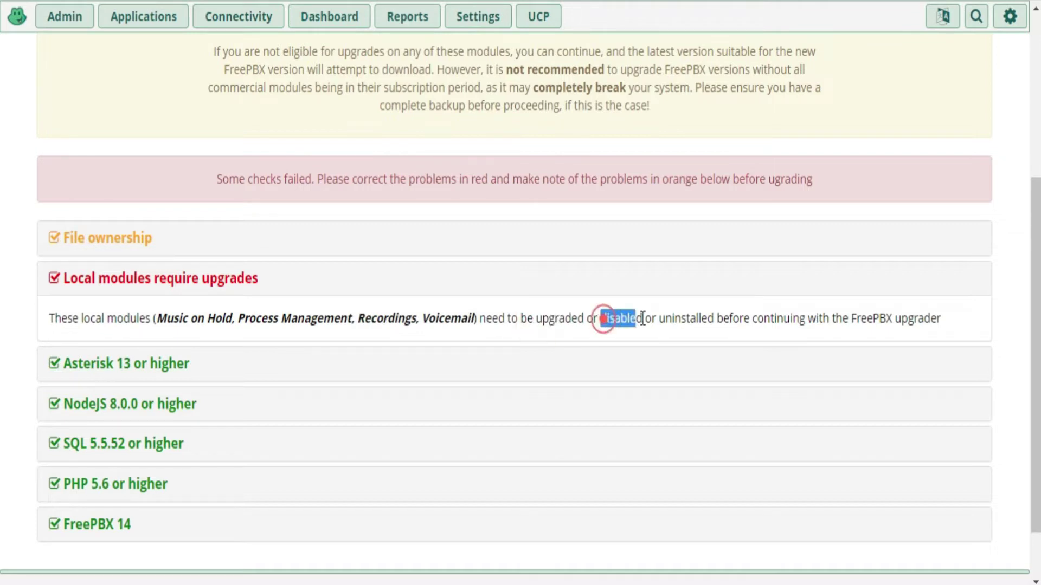
left_click_drag(660, 319, 710, 319)
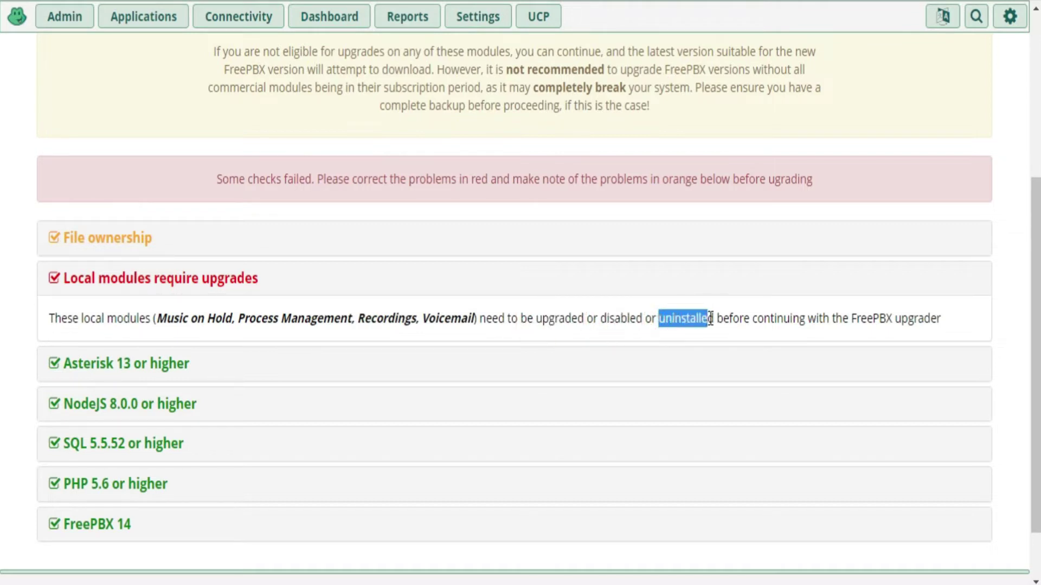
double_click(605, 319)
left_click_drag(661, 319, 713, 320)
left_click_drag(542, 319, 582, 321)
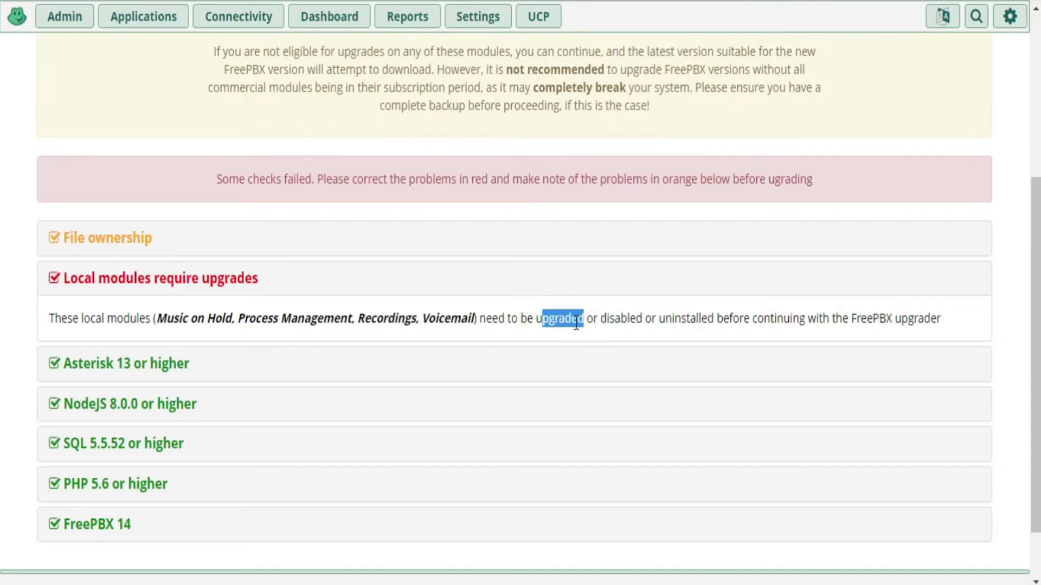
scroll(213, 256, "up", 5)
scroll(112, 79, "down", 3)
left_click(62, 20)
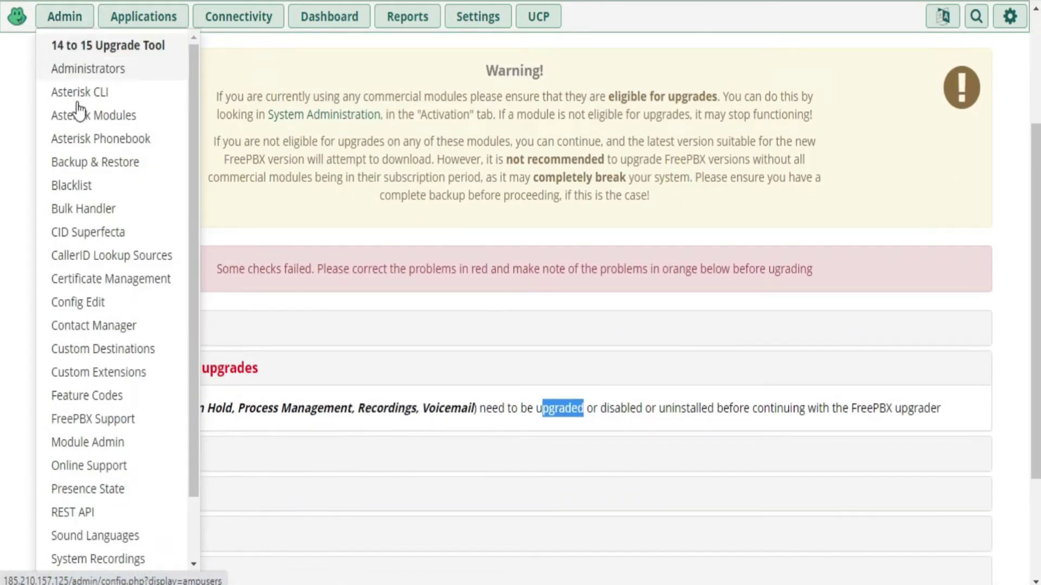
Open Module Admin in a new browser tab and check online for module updates
right_click(100, 449)
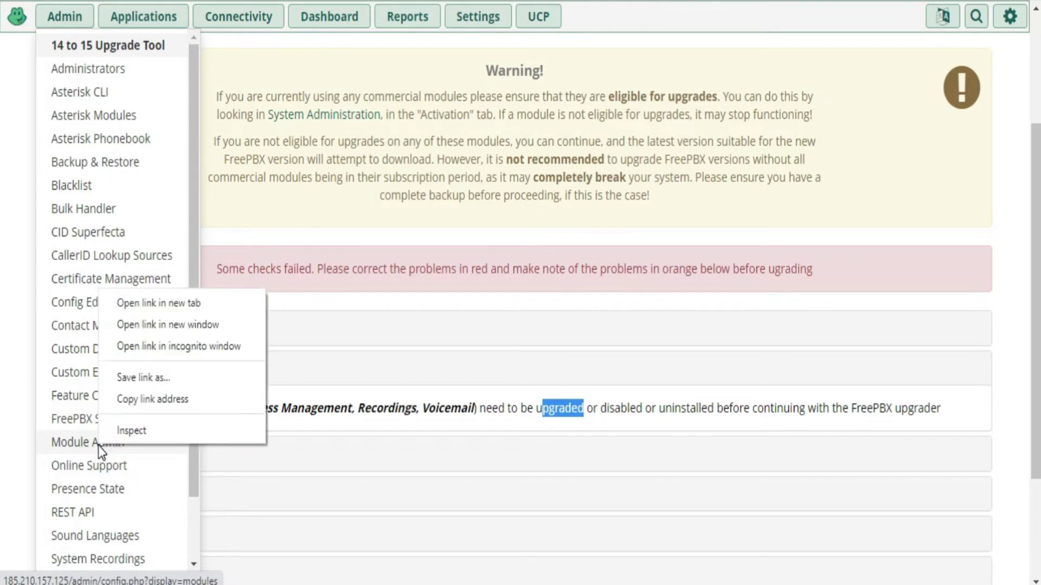
left_click(174, 305)
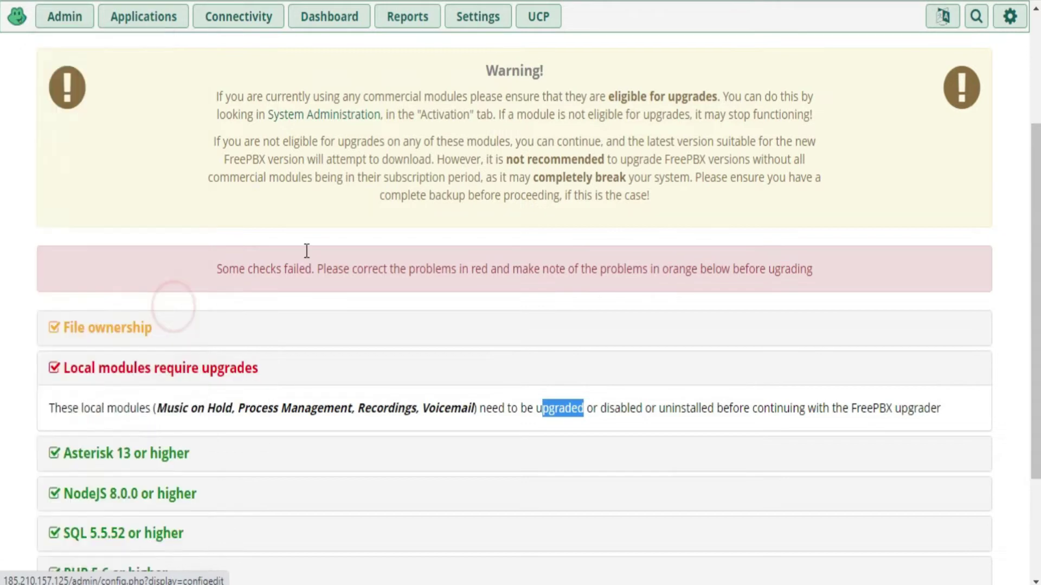
key("ctrl+Tab")
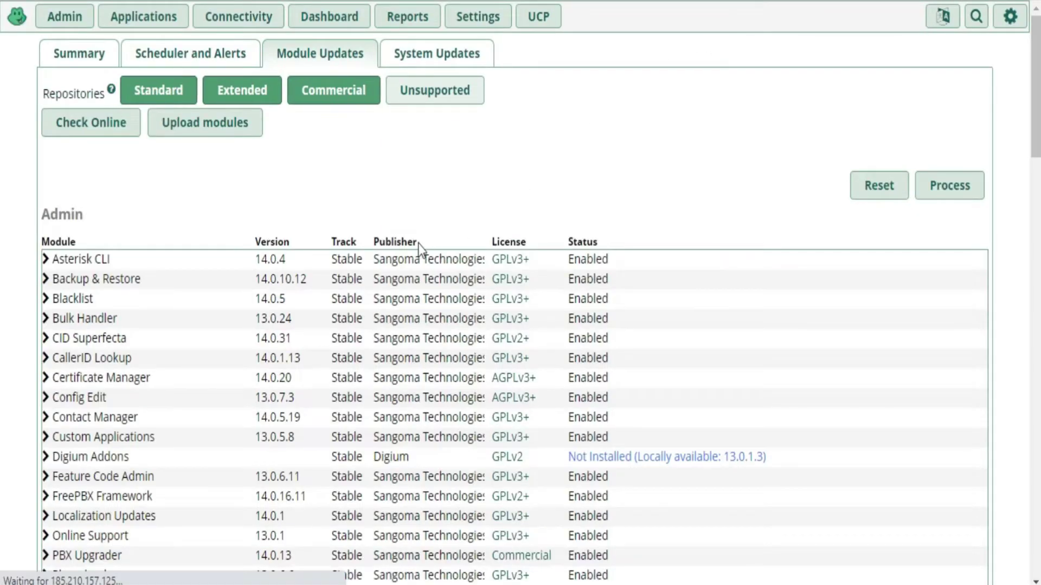
left_click(90, 129)
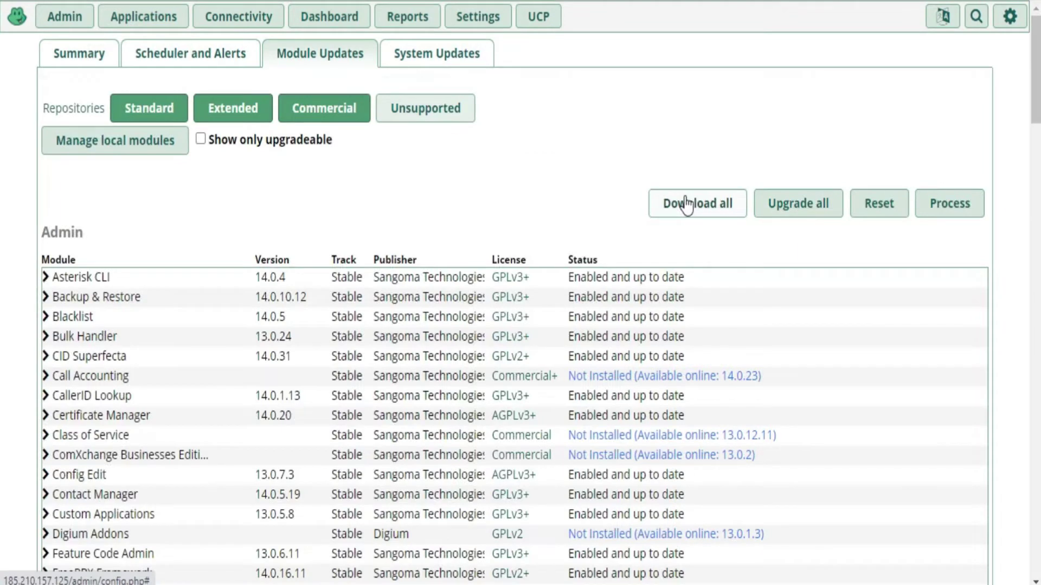
Review the upgrade, disable and uninstall options shown for the listed modules
left_click(687, 205)
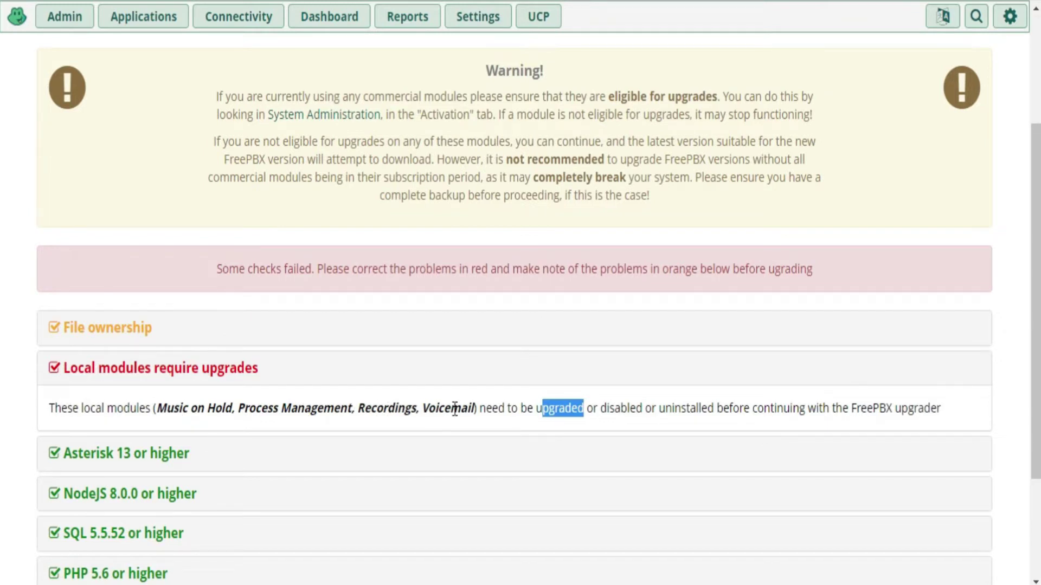
left_click(568, 414)
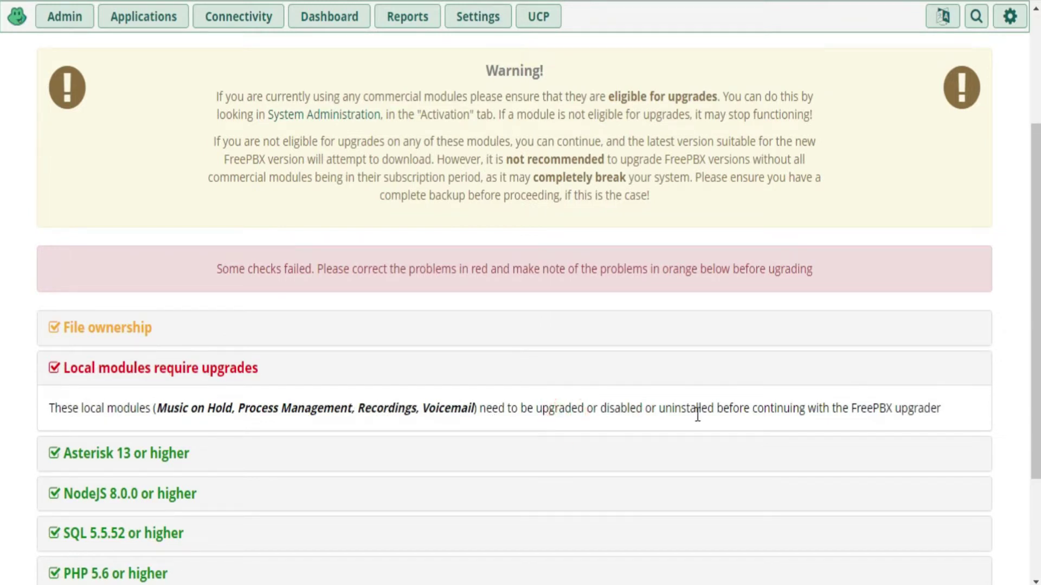
left_click_drag(536, 409, 715, 411)
left_click(548, 412)
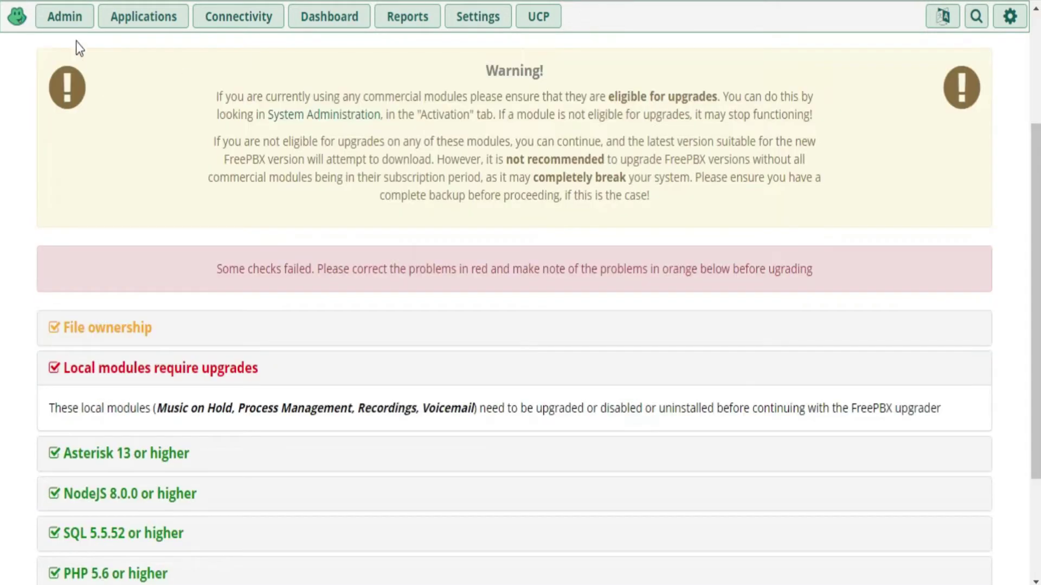
left_click(64, 23)
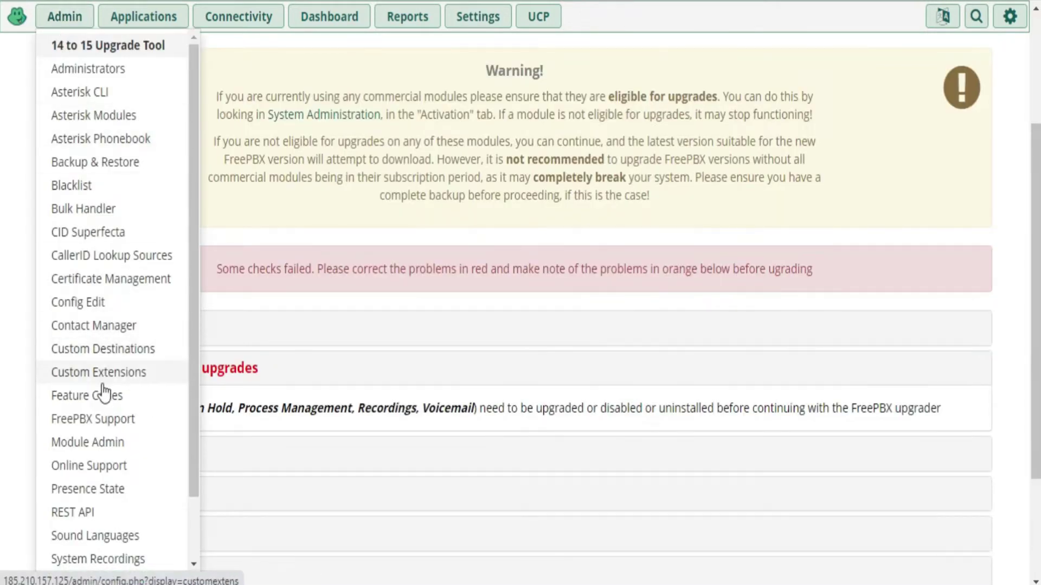
right_click(95, 449)
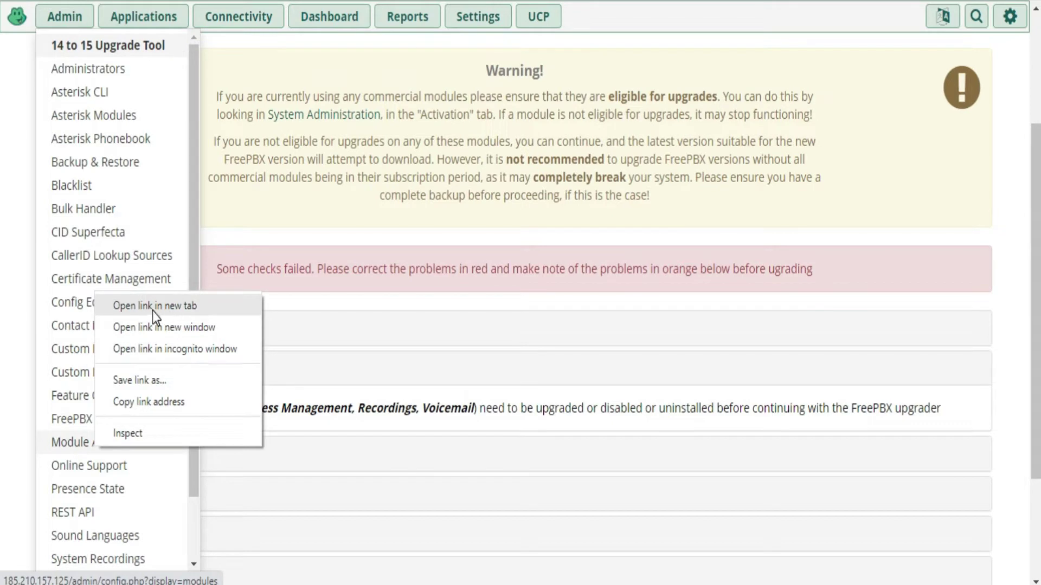
left_click(425, 337)
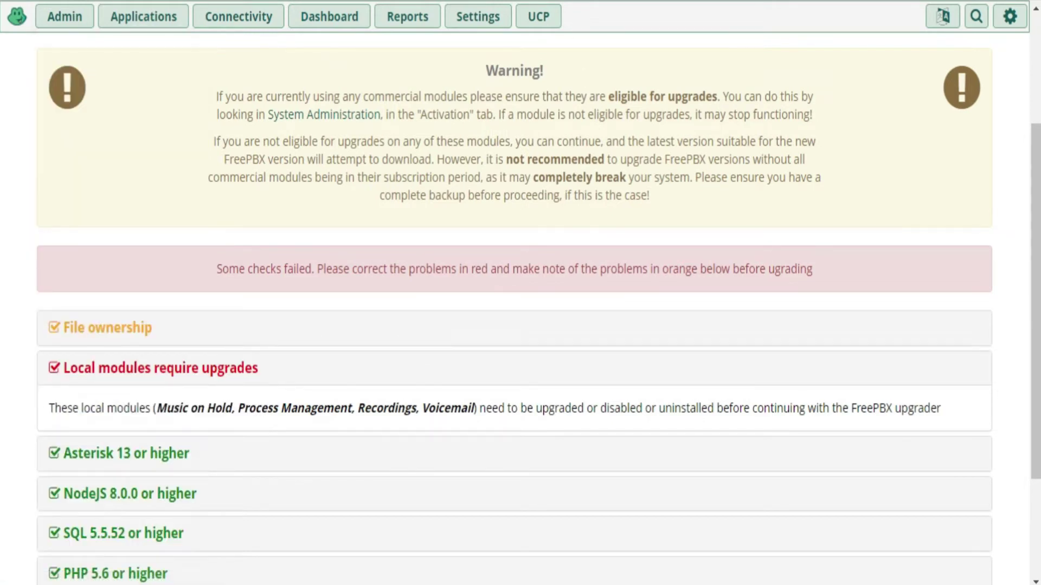
key("ctrl+Tab")
left_click_drag(156, 415, 232, 415)
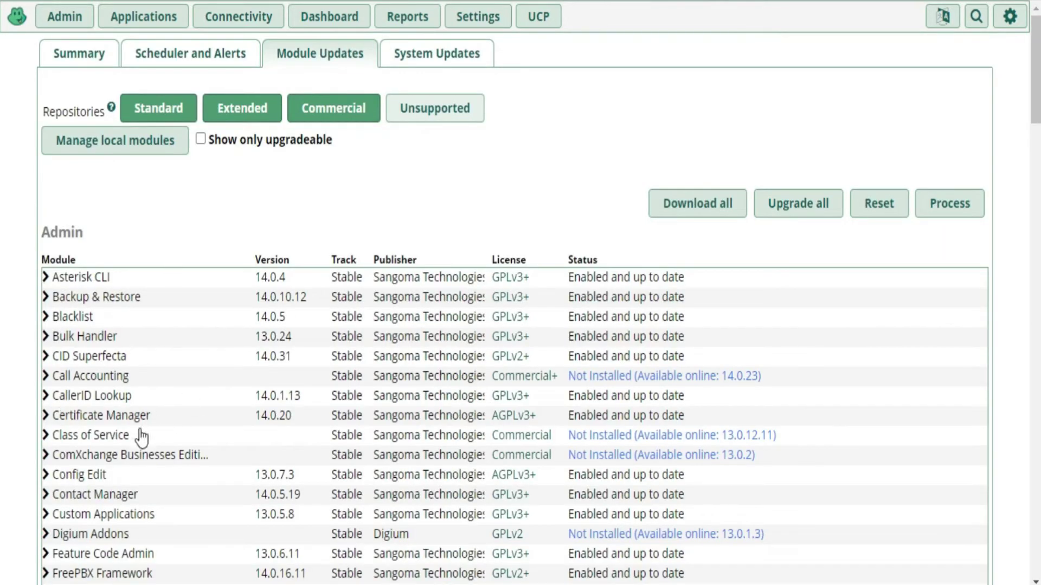
Scroll down to Settings and expand Music on Hold, showing its 13.0.22.8 → 13.0.22.9 upgrade
scroll(111, 434, "down", 5)
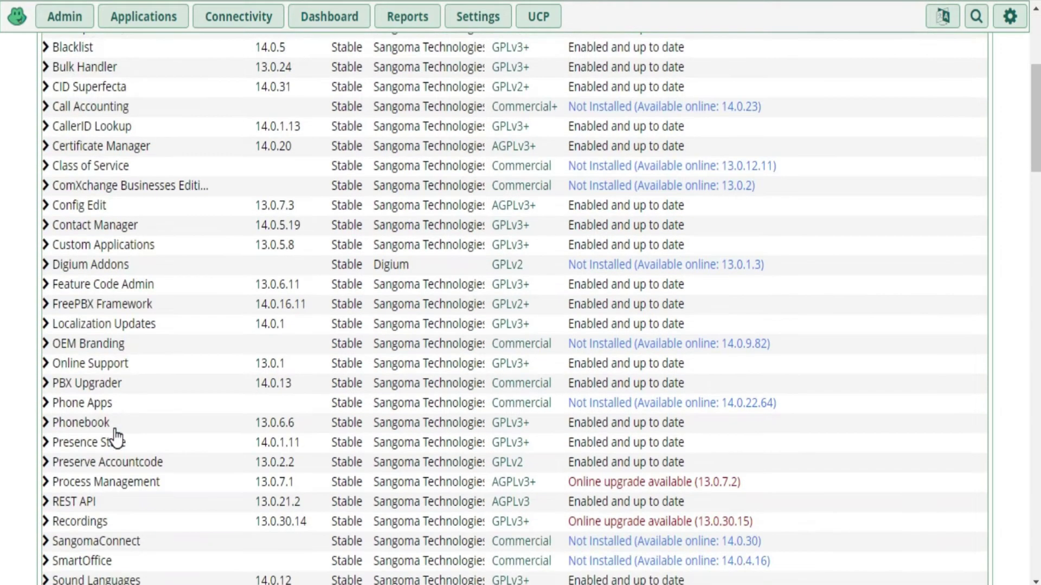
scroll(115, 436, "down", 5)
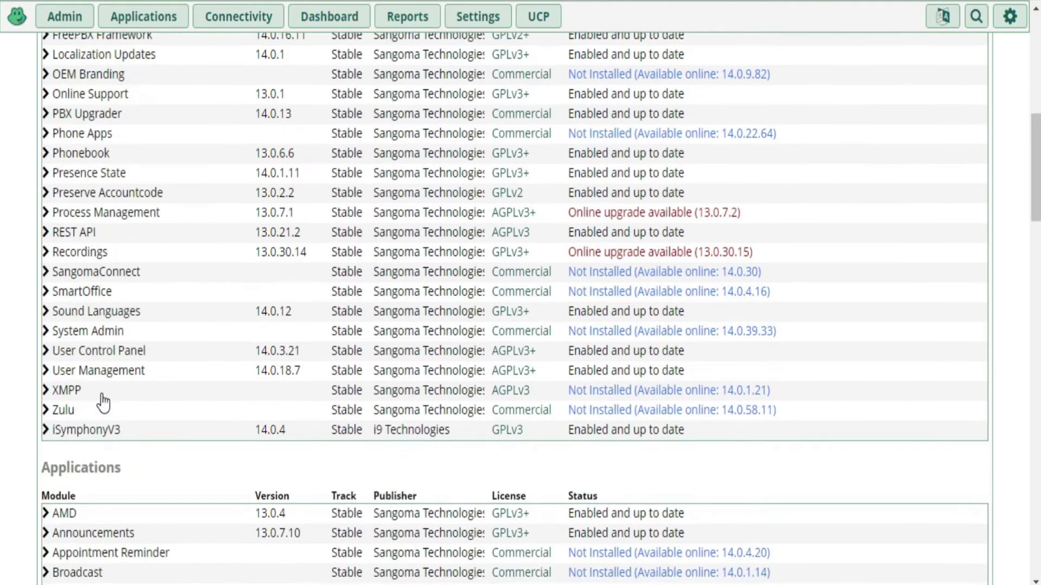
scroll(103, 403, "down", 5)
scroll(104, 402, "down", 6)
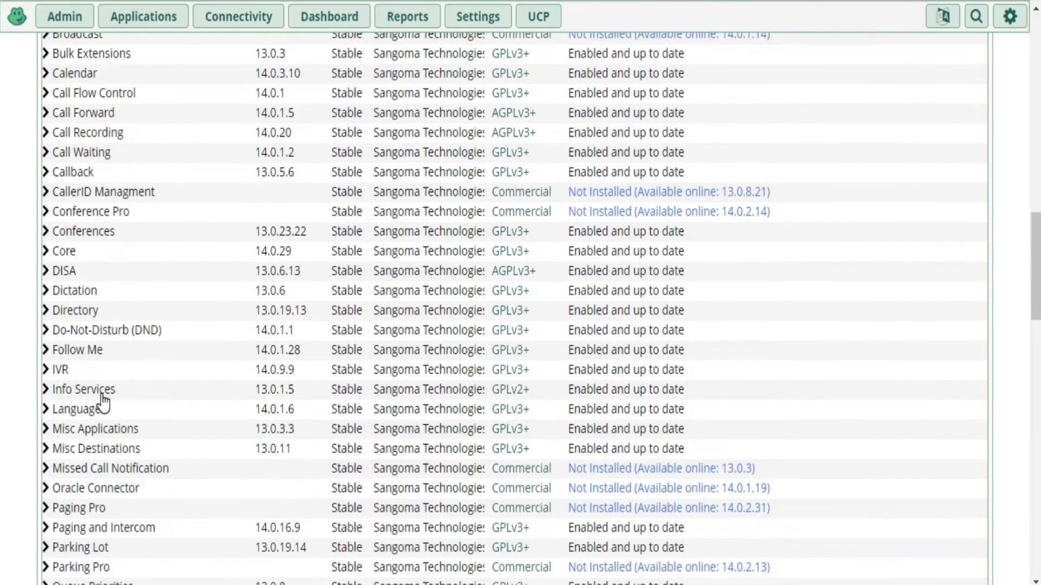
scroll(103, 402, "down", 3)
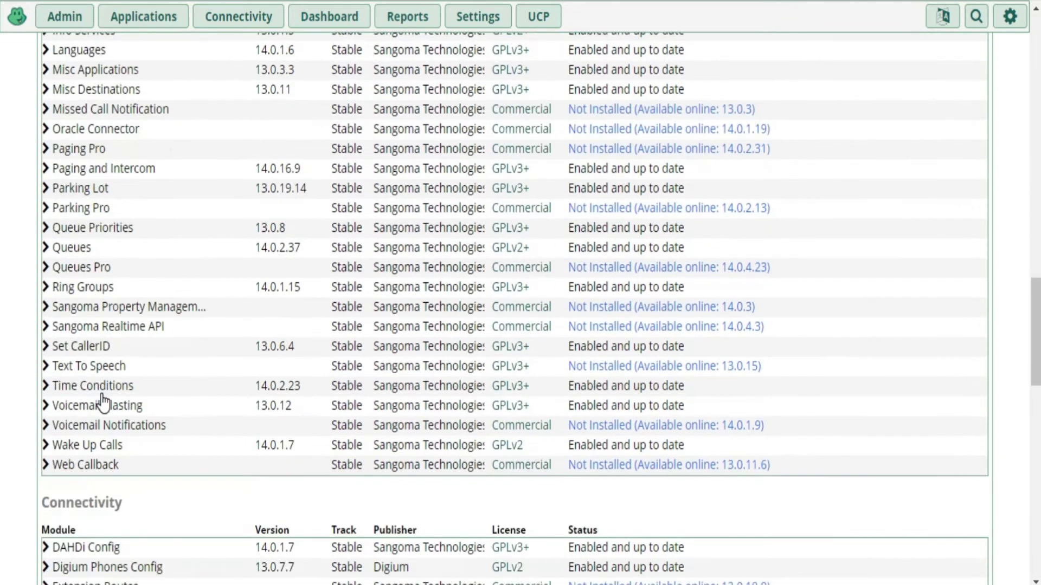
scroll(121, 408, "down", 5)
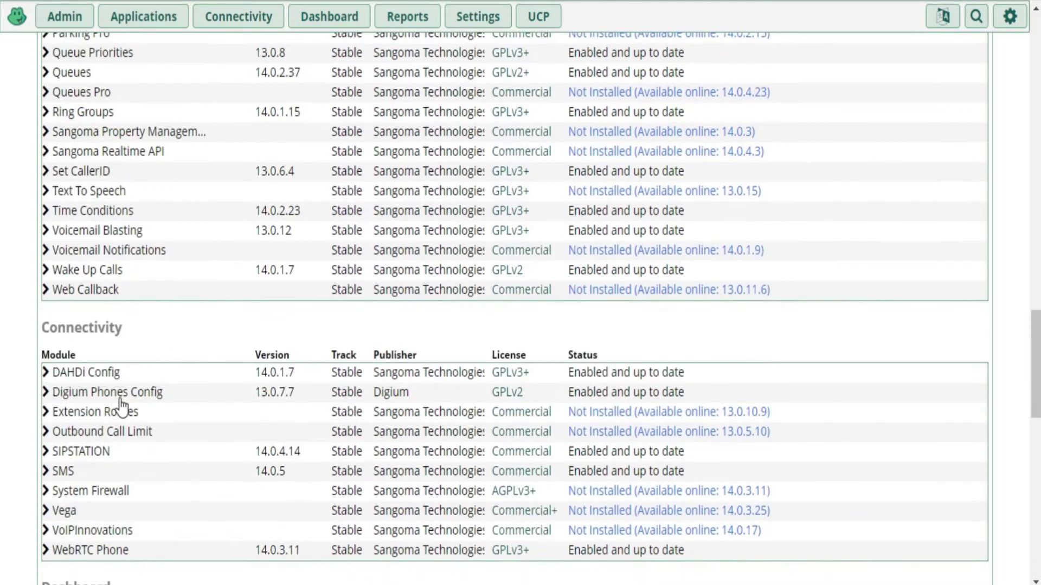
scroll(121, 408, "down", 6)
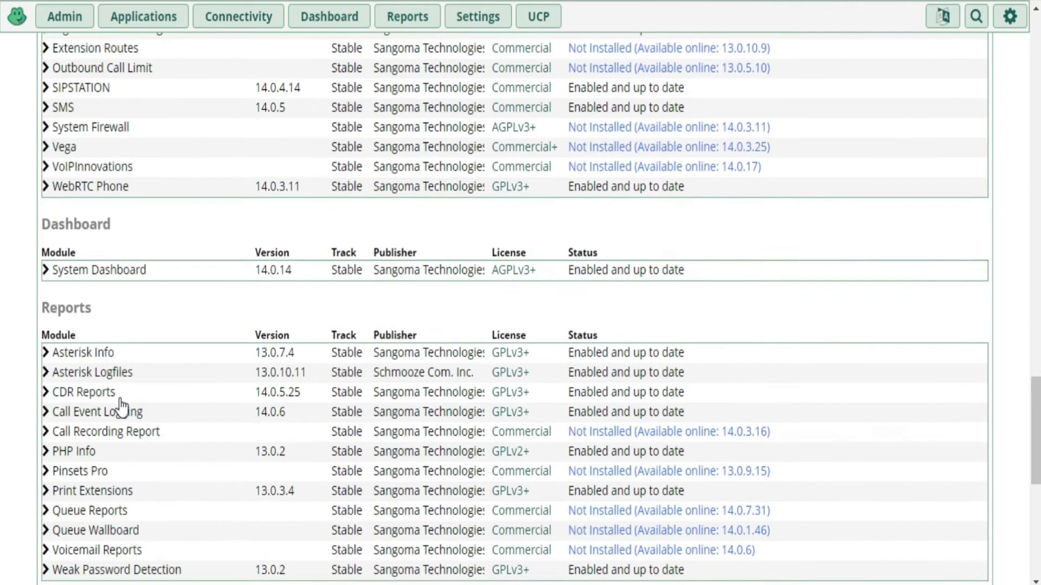
scroll(121, 408, "down", 6)
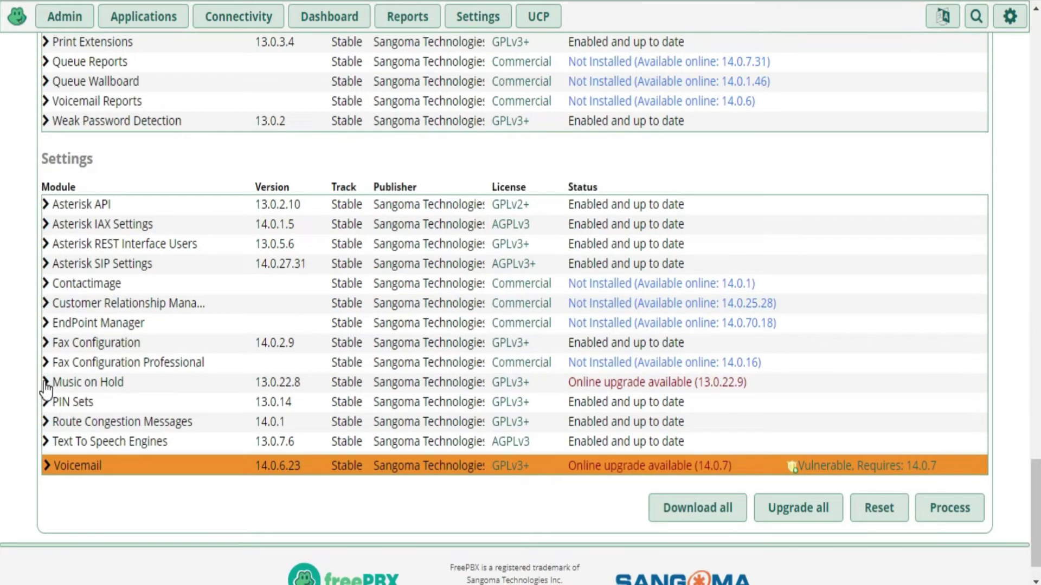
left_click(46, 383)
scroll(213, 425, "down", 3)
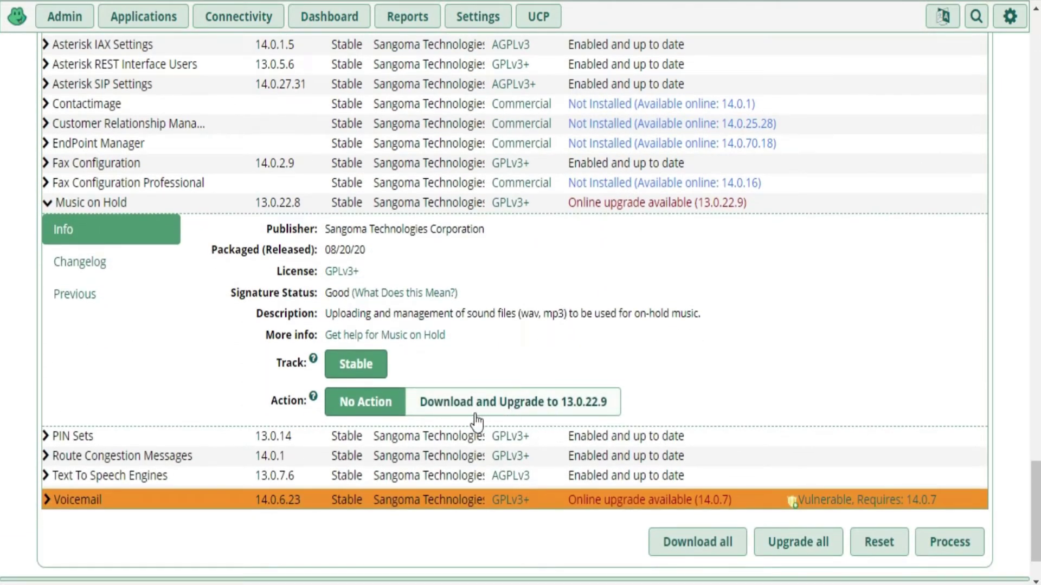
Mark Music on Hold for upgrade to 13.0.22.9 and Process Management to 13.0.7.2
left_click(492, 410)
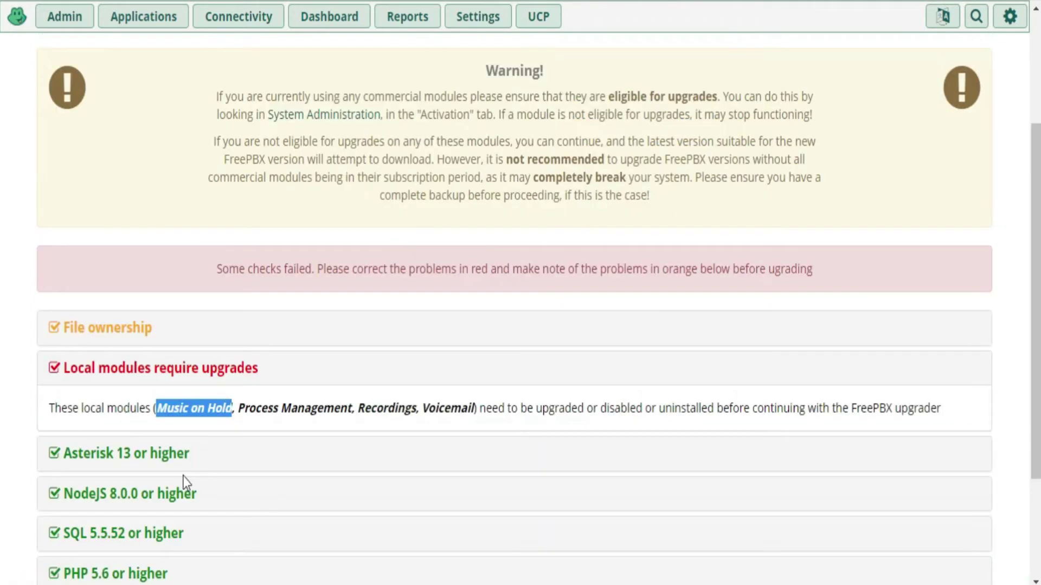
left_click_drag(239, 408, 353, 409)
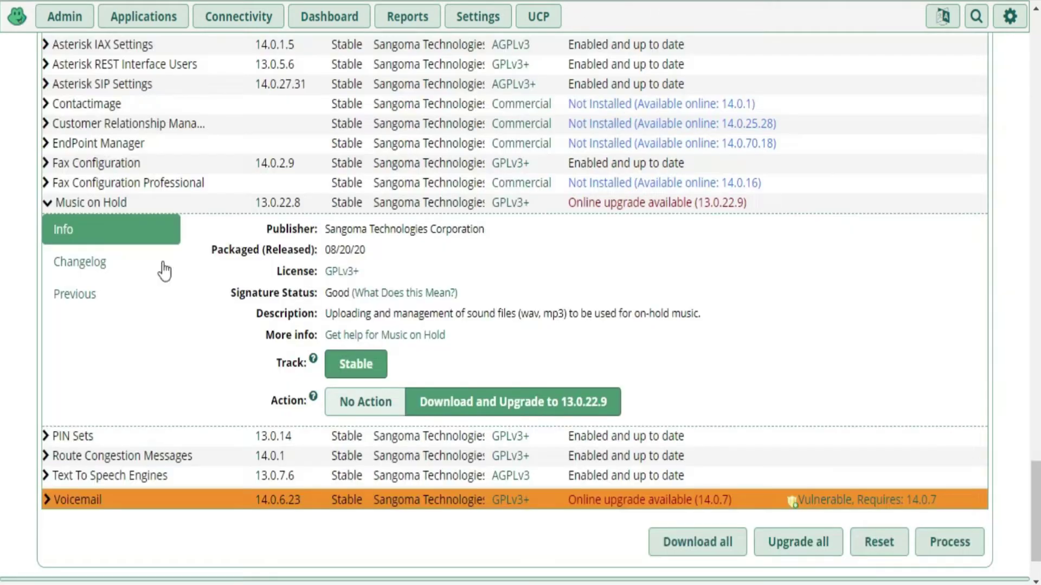
scroll(86, 304, "up", 2)
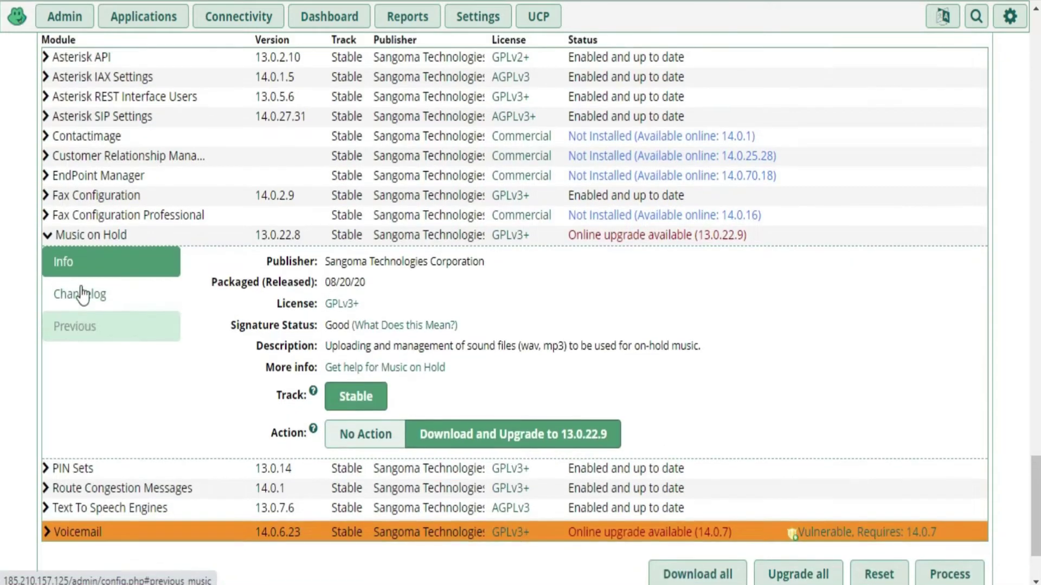
scroll(92, 304, "up", 5)
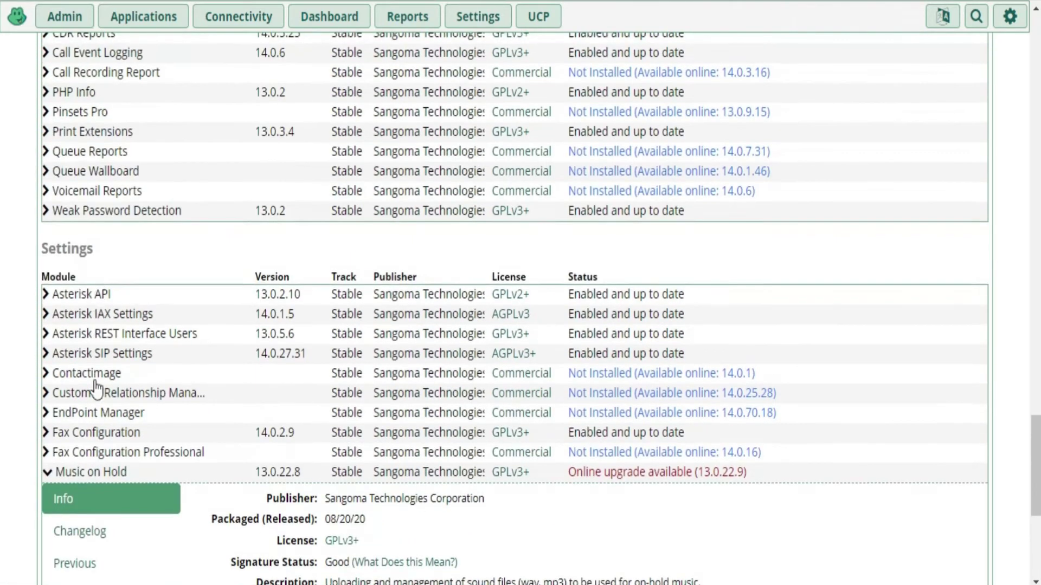
scroll(92, 406, "up", 4)
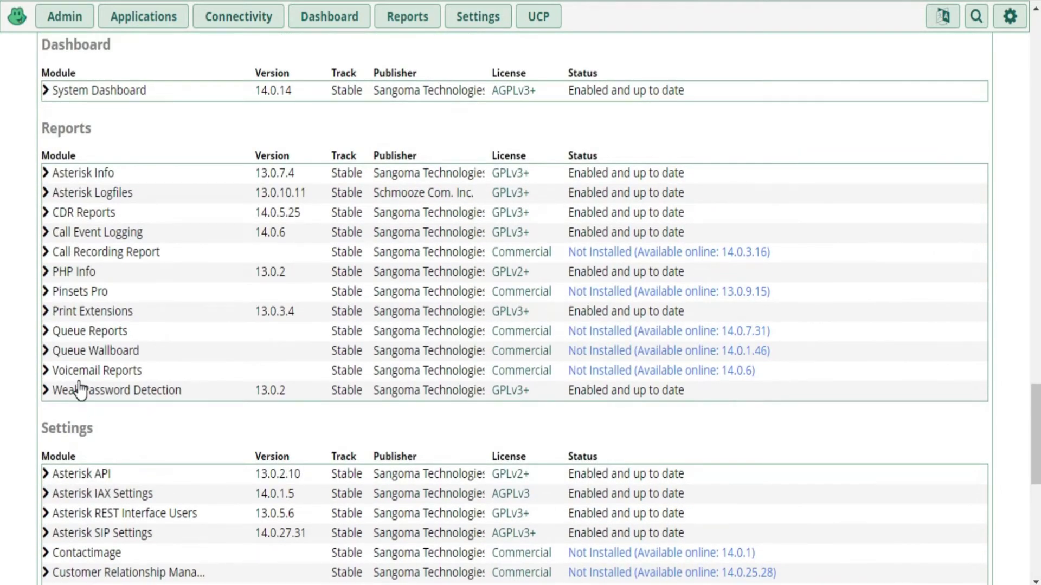
scroll(81, 388, "up", 4)
scroll(80, 389, "up", 4)
scroll(79, 391, "up", 4)
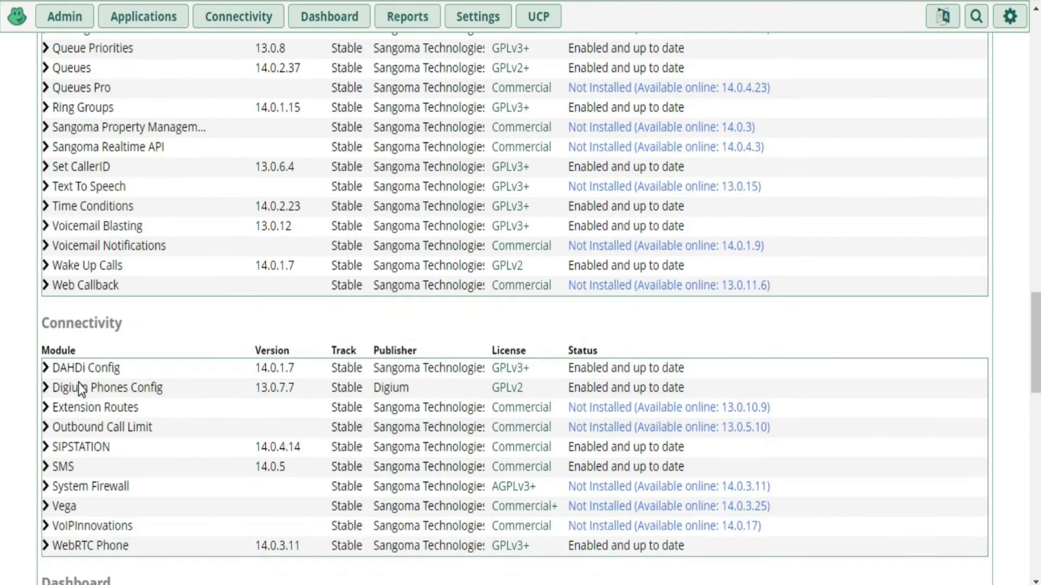
scroll(81, 426, "up", 5)
scroll(84, 467, "up", 4)
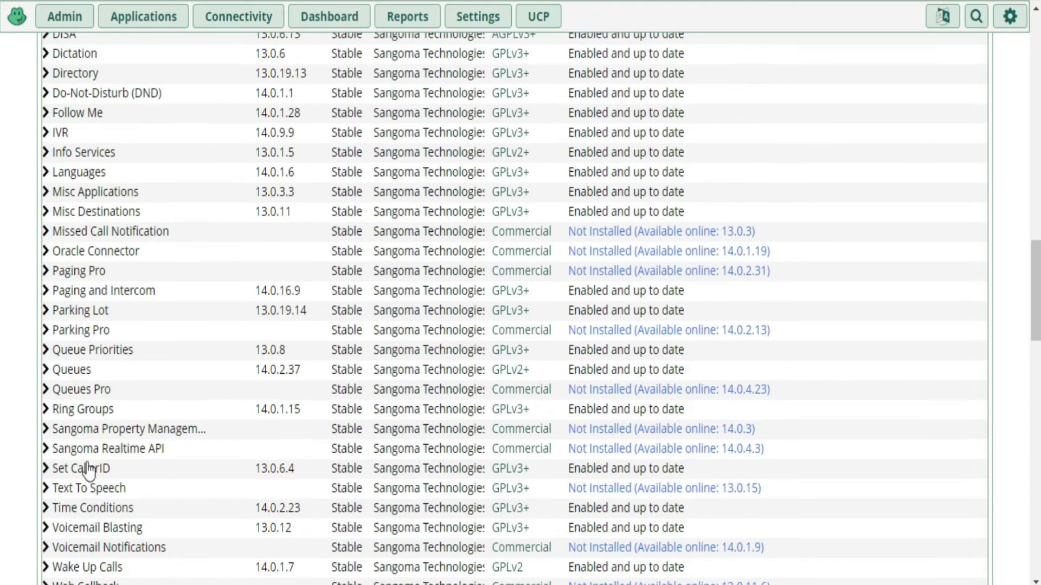
scroll(89, 465, "up", 12)
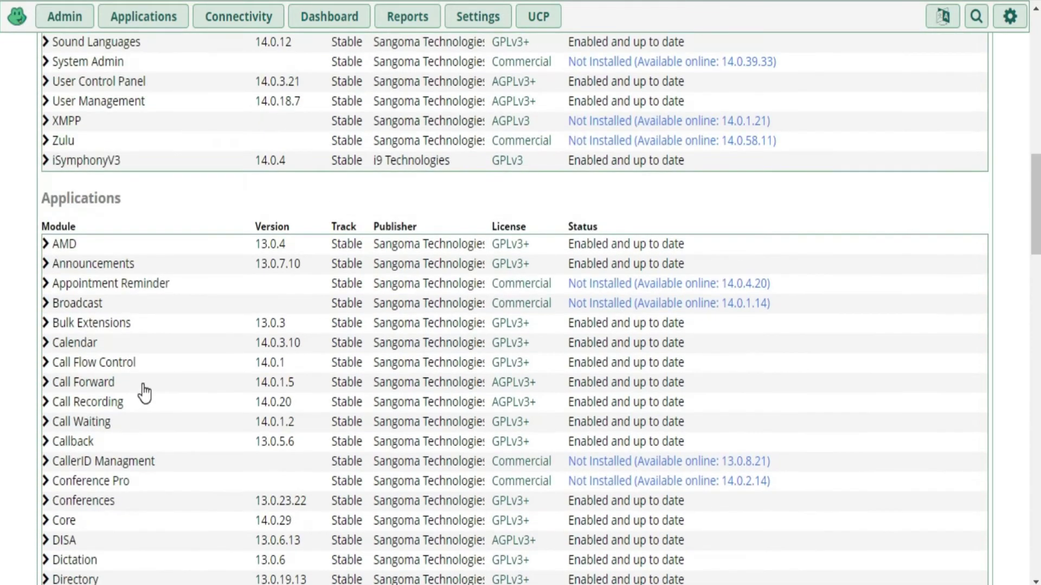
scroll(142, 384, "up", 4)
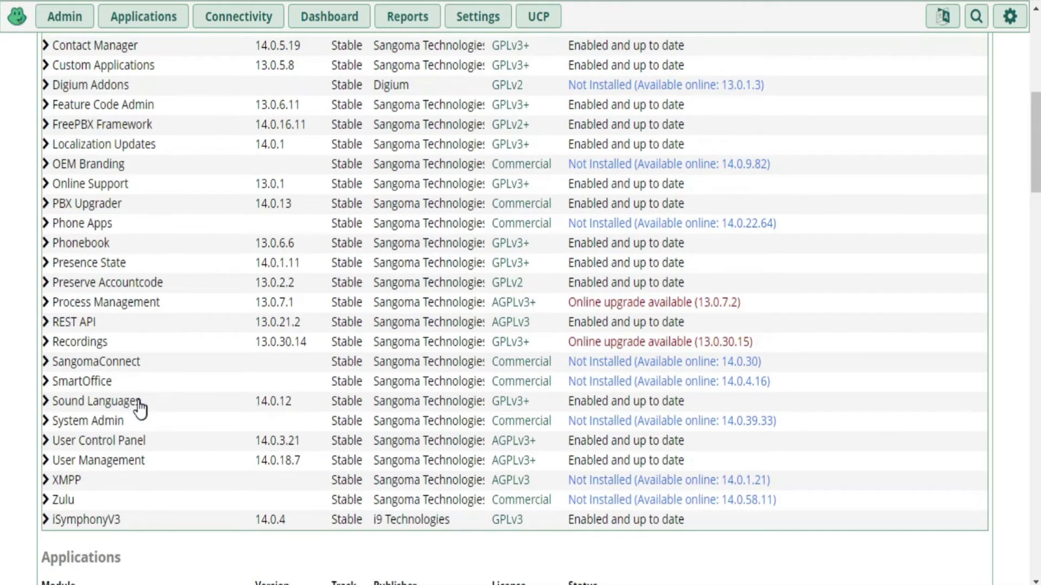
scroll(81, 354, "up", 4)
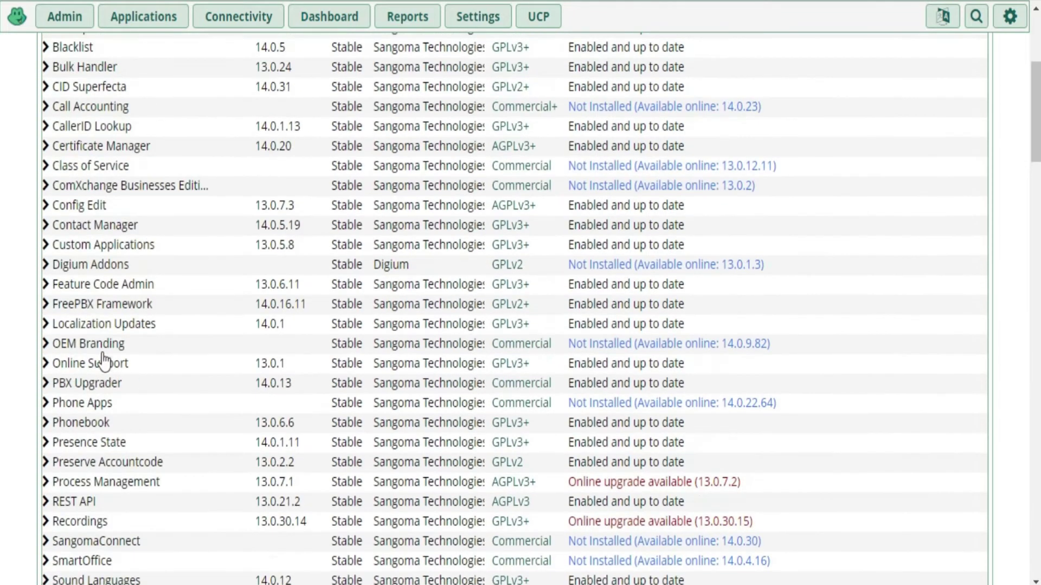
left_click(46, 486)
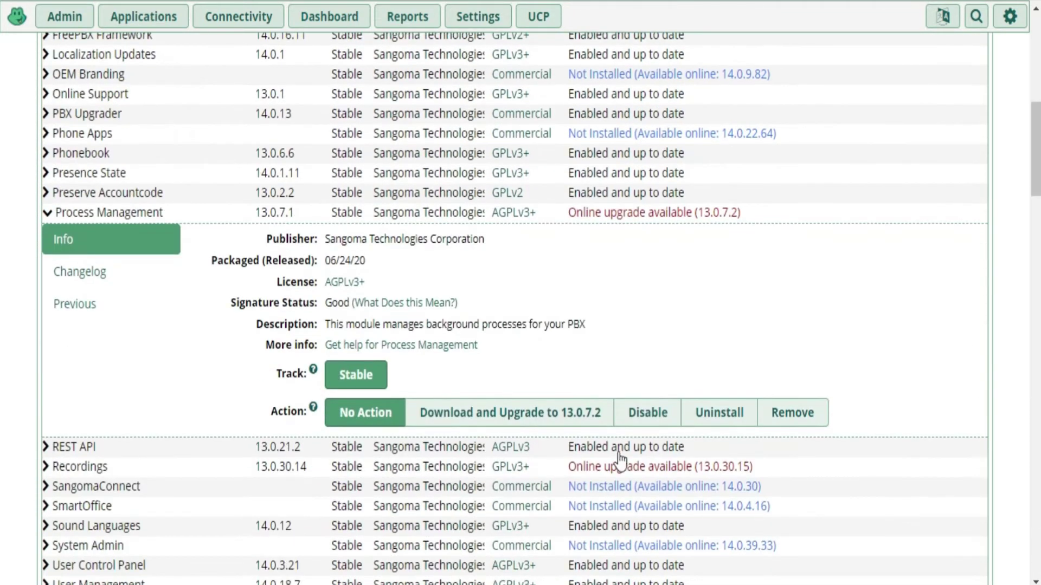
left_click(516, 419)
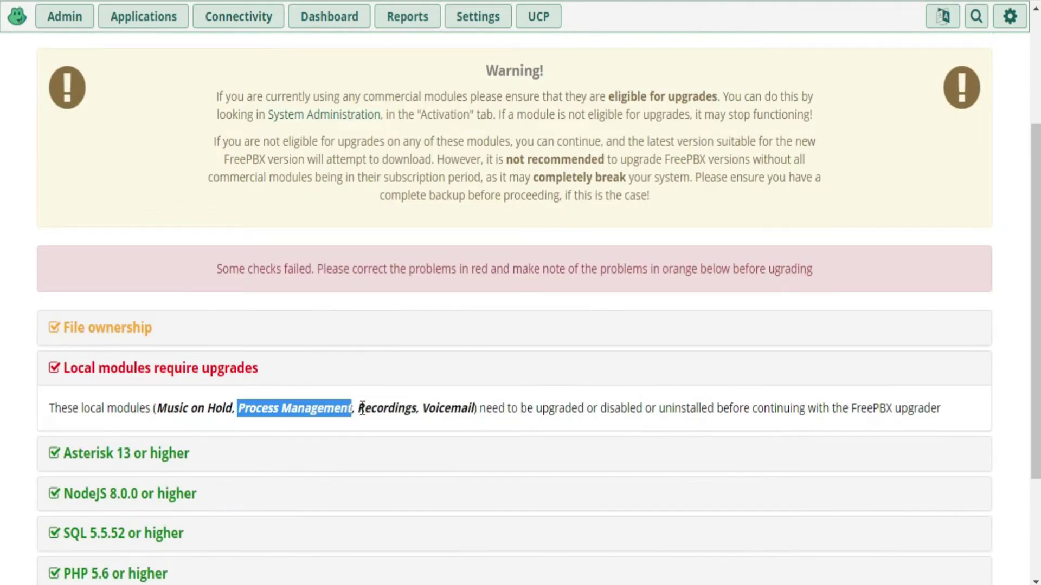
Mark Recordings for upgrade to 13.0.30.15 and Voicemail to 14.0.7
left_click_drag(358, 407, 420, 407)
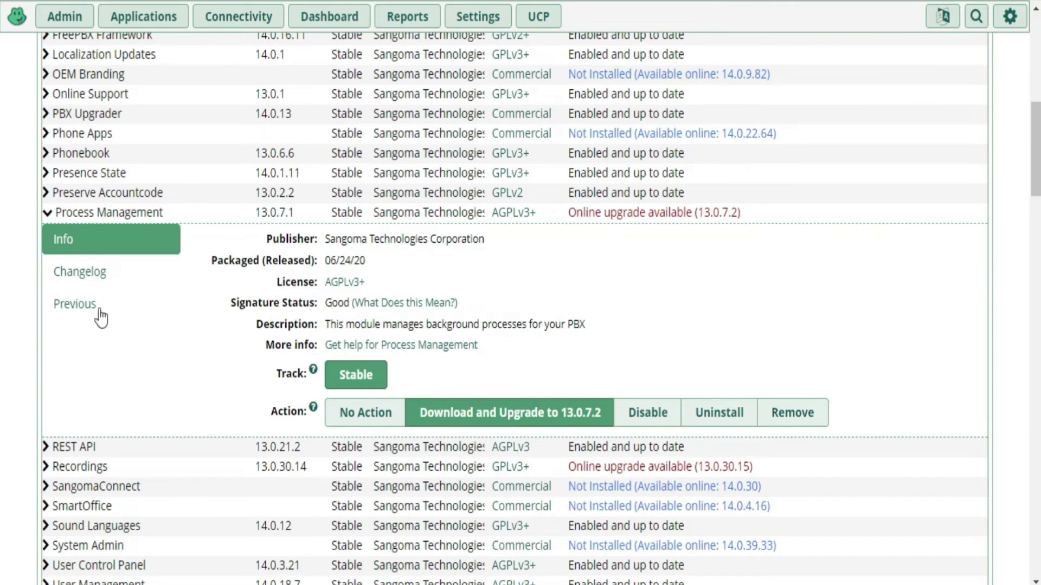
scroll(156, 393, "down", 4)
scroll(156, 396, "down", 5)
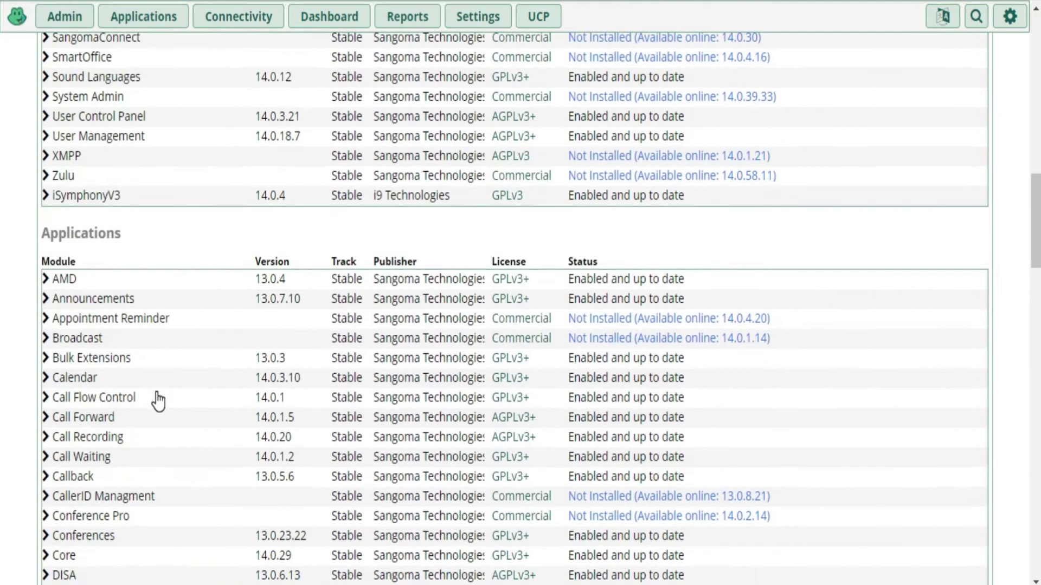
scroll(141, 352, "up", 2)
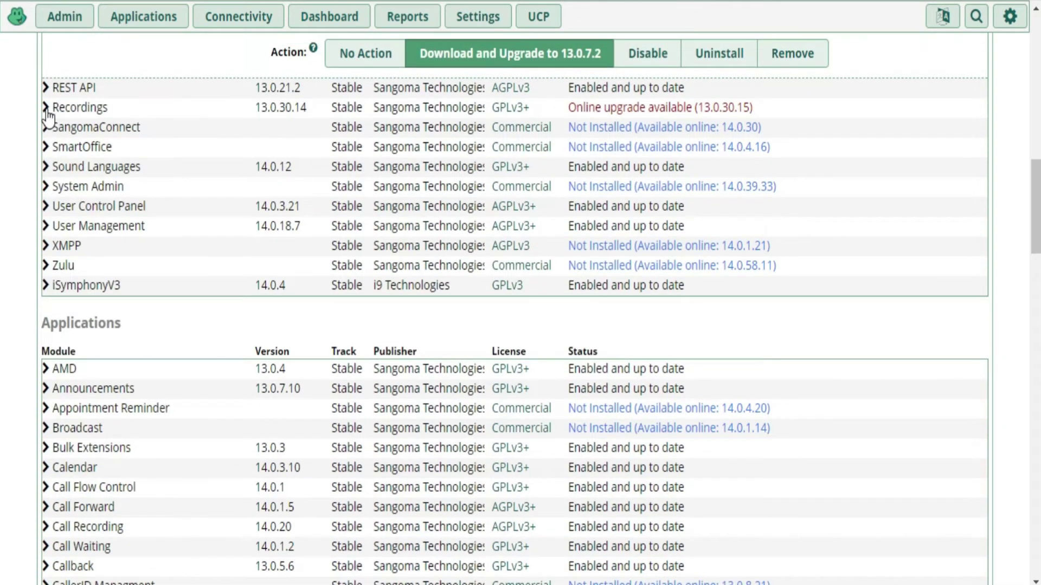
left_click(47, 108)
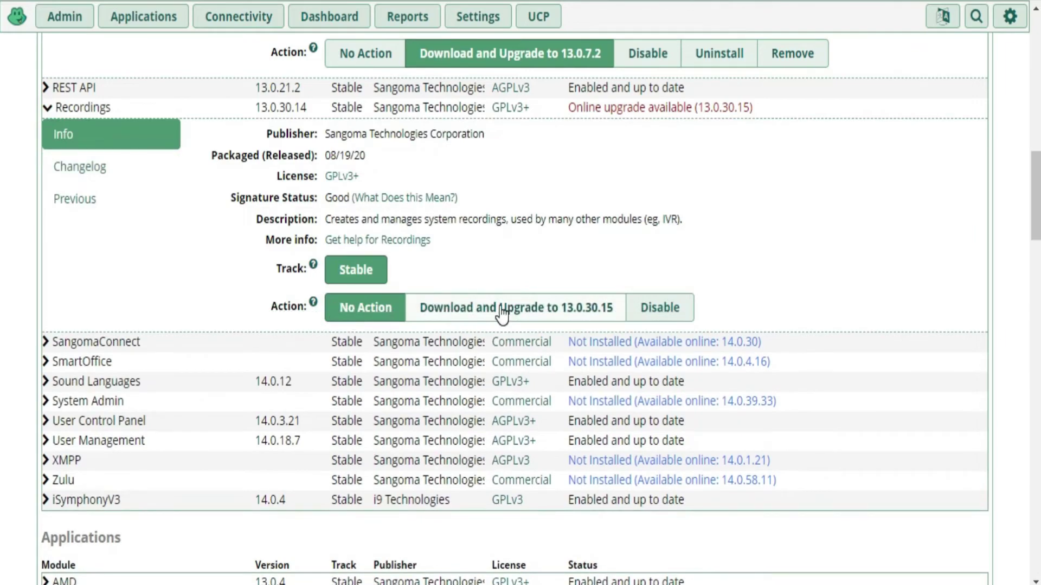
left_click(502, 312)
scroll(125, 521, "down", 5)
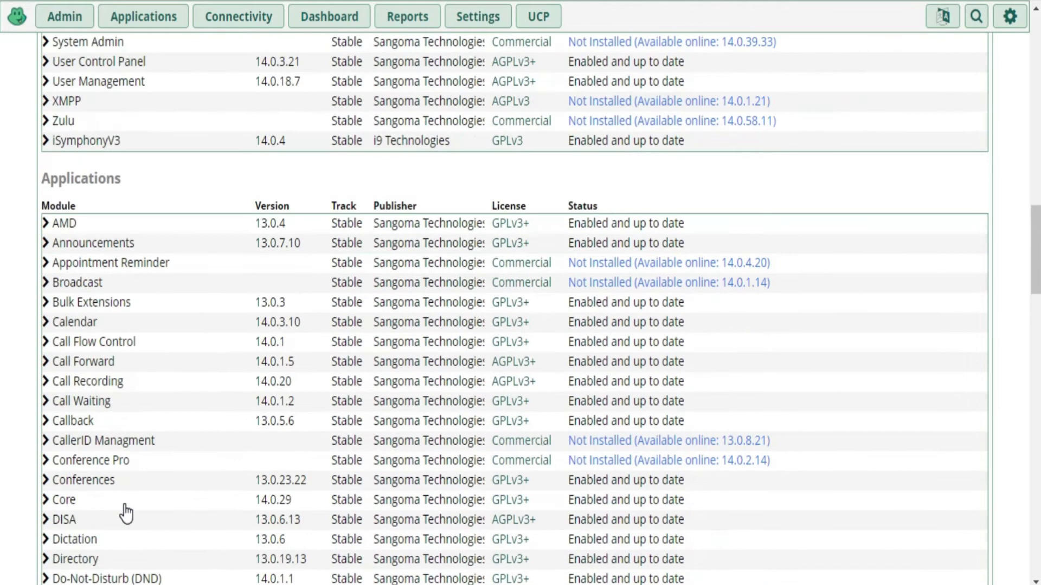
scroll(126, 512, "down", 20)
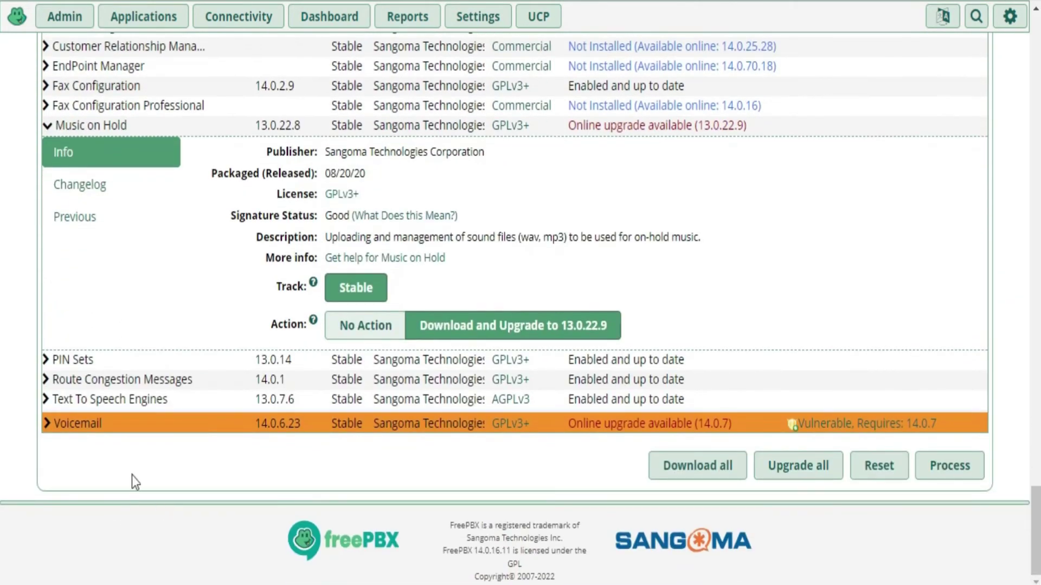
left_click(47, 424)
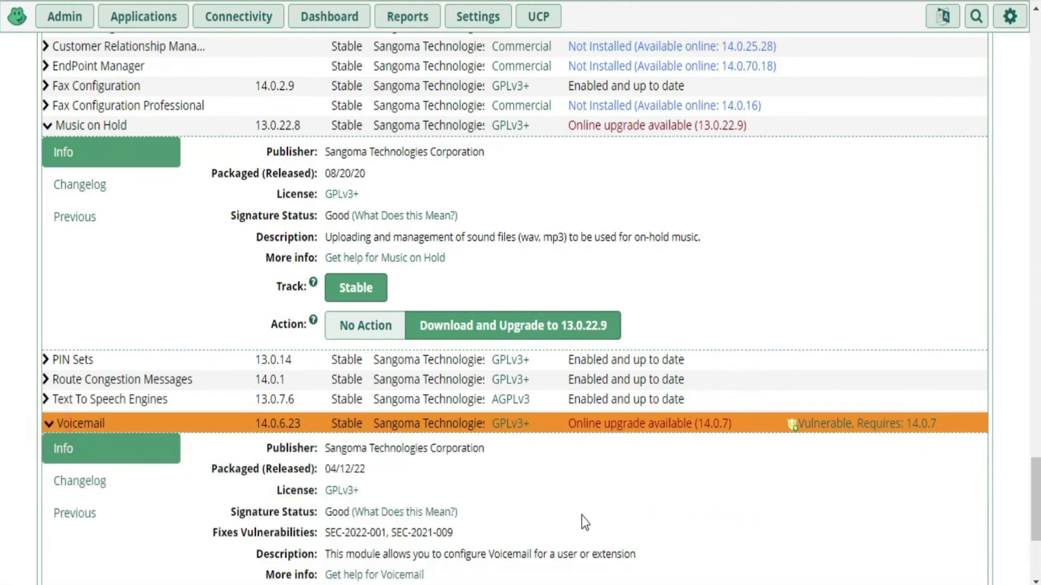
scroll(584, 522, "down", 5)
left_click(506, 406)
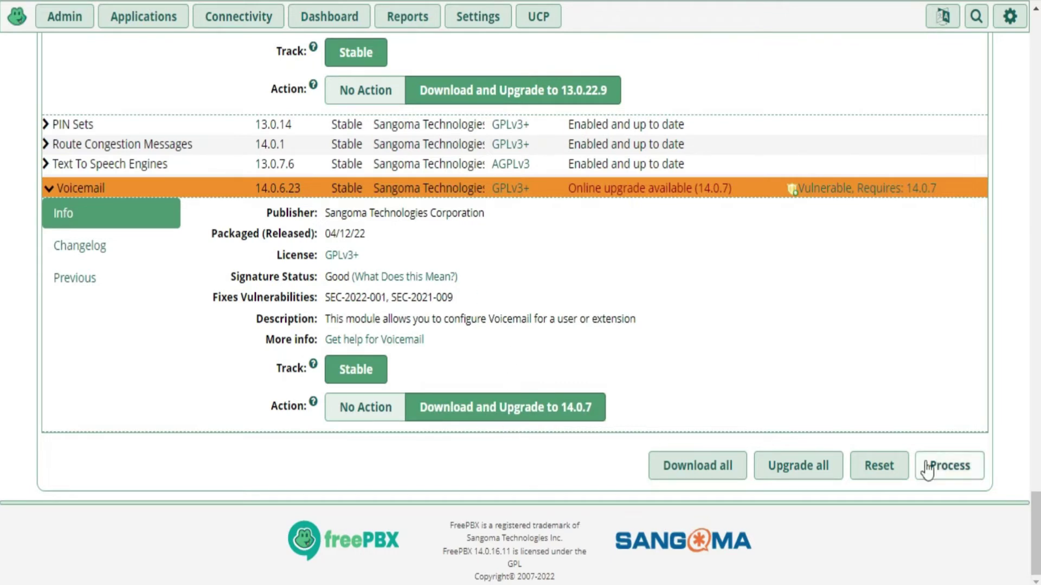
Process the queued actions and review the Music on Hold, Process Management, Recordings and Voicemail upgrades
left_click(950, 471)
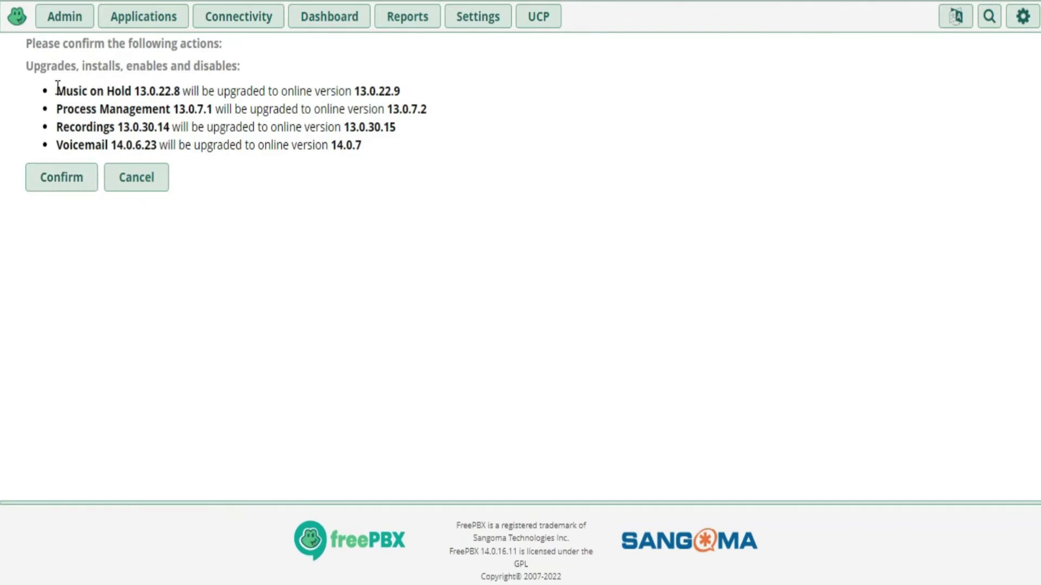
left_click_drag(57, 89, 127, 91)
left_click_drag(56, 109, 154, 110)
left_click_drag(61, 126, 123, 128)
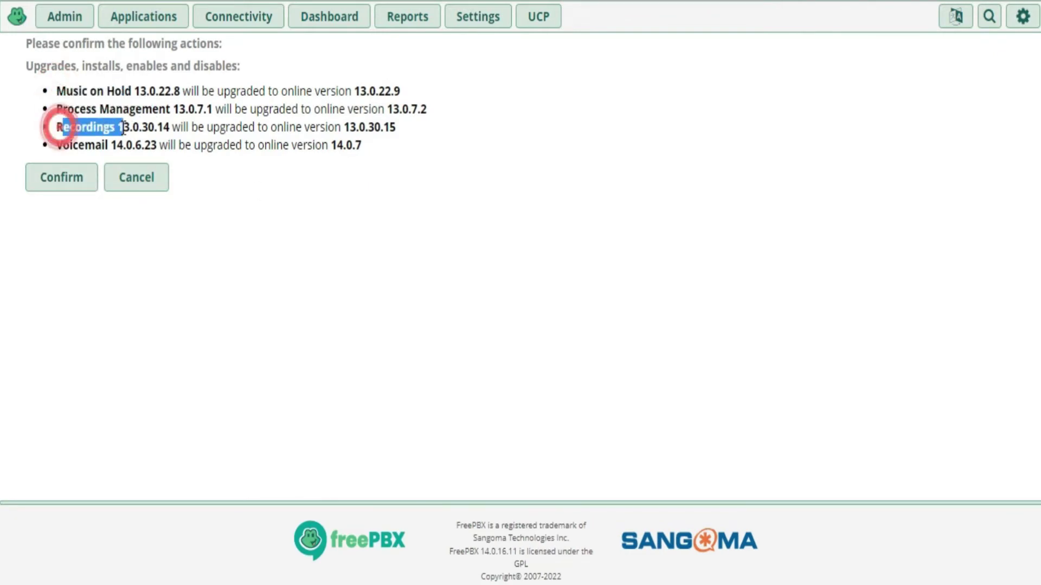
left_click_drag(58, 145, 121, 145)
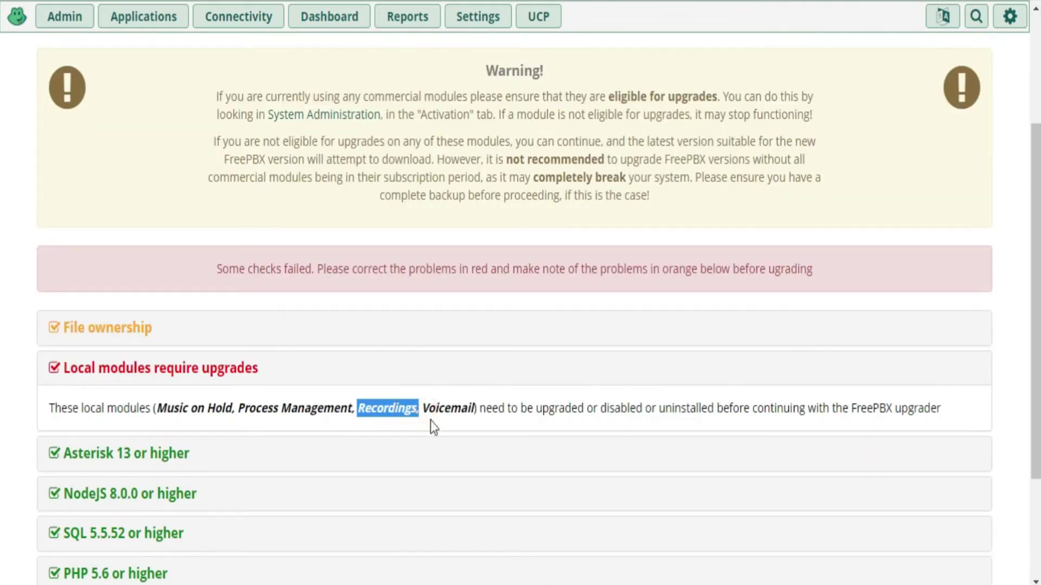
left_click(441, 401)
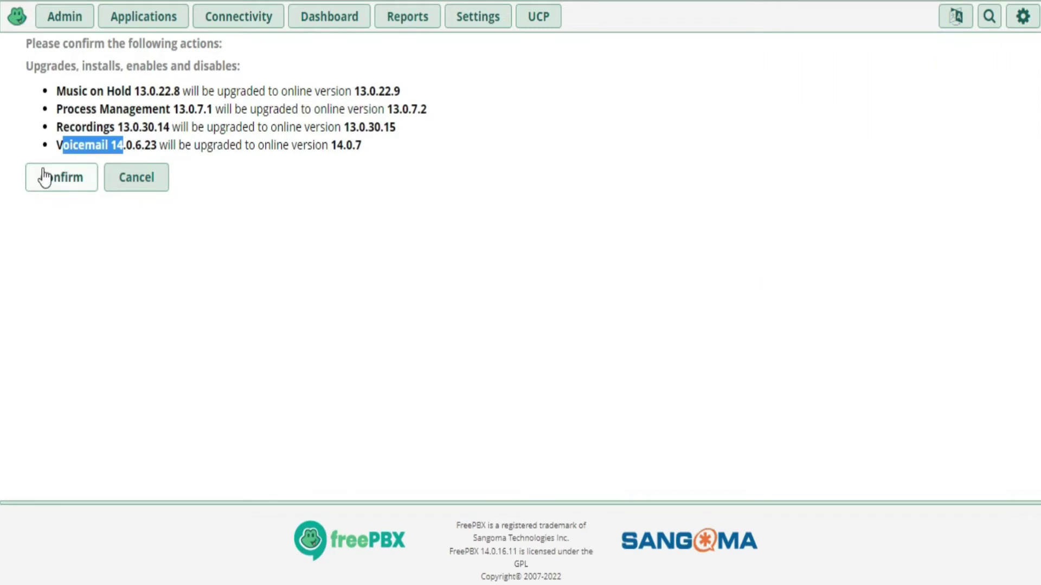
Confirm the four module upgrades and return to the list once installation finishes
left_click(47, 179)
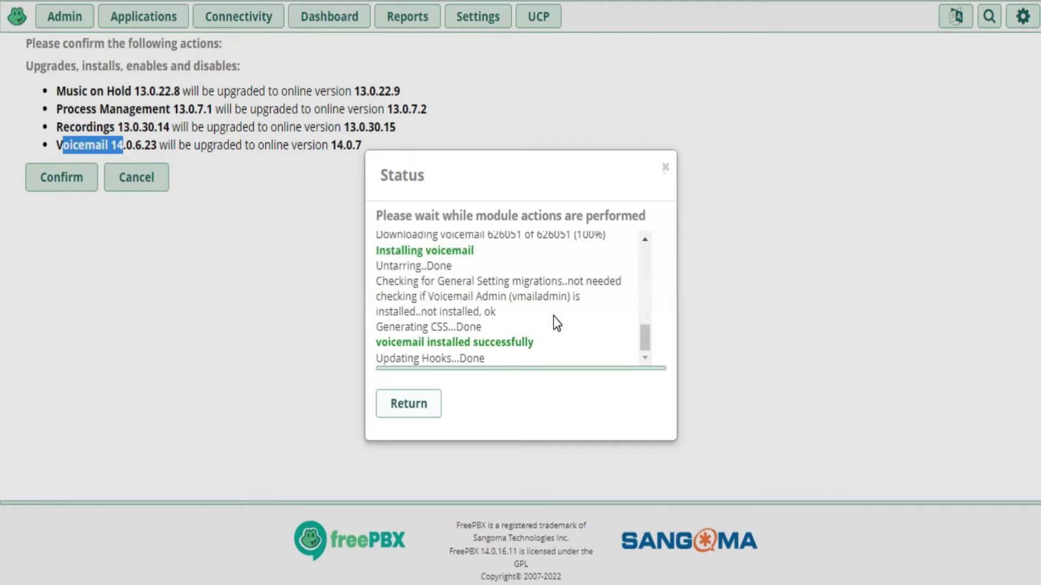
left_click(419, 411)
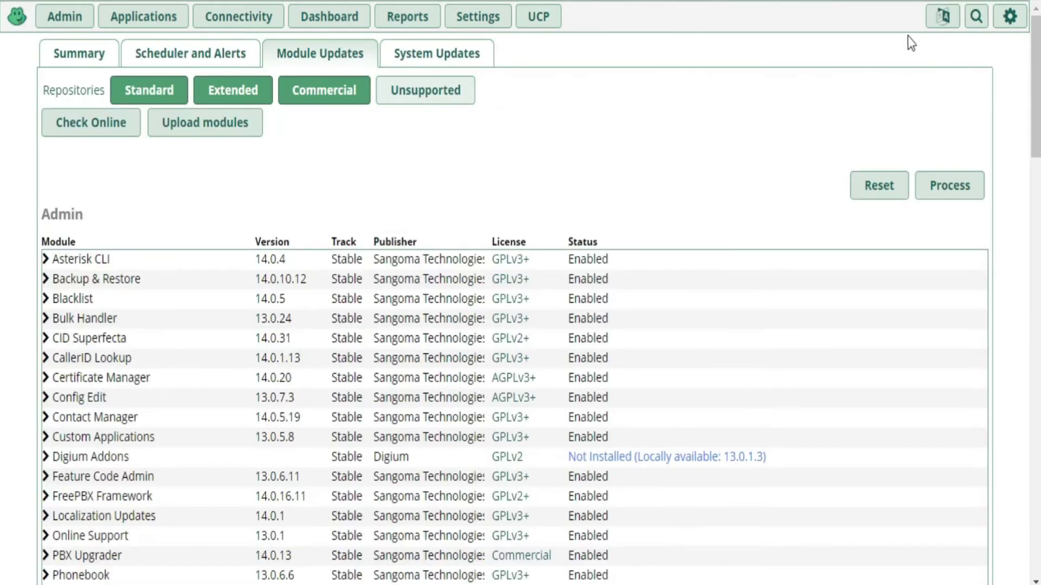
Apply Config, then scroll the rerun upgrade checks to see all checks passed
left_click(892, 19)
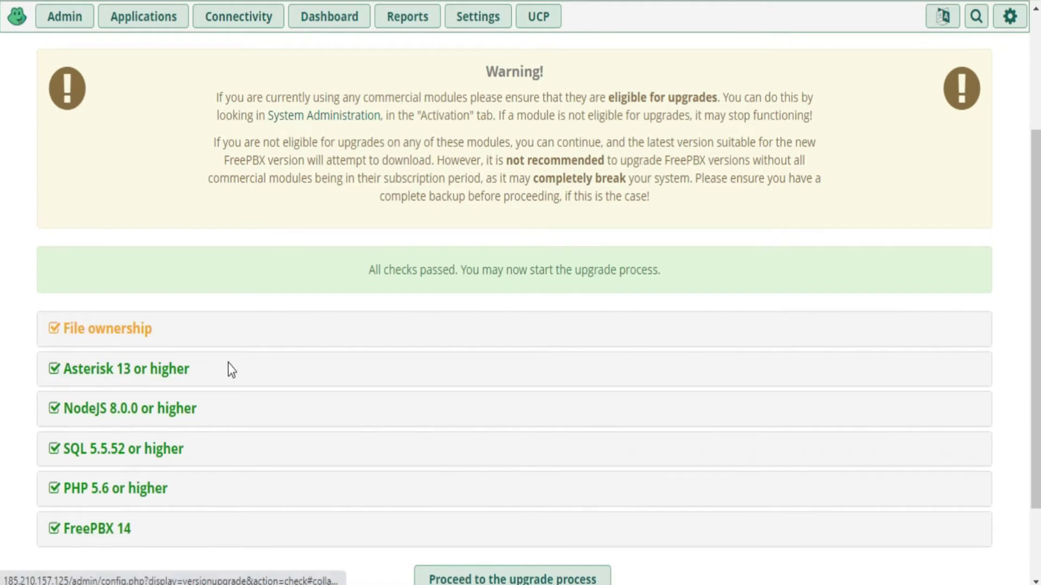
scroll(474, 310, "down", 2)
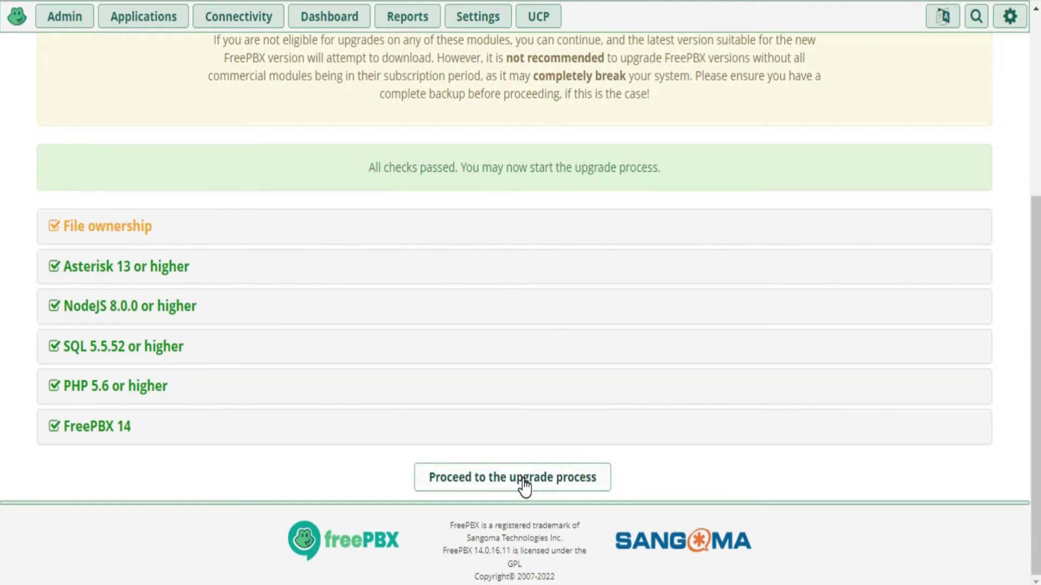
Start the upgrade wizard, keep the non-standard repositories, choose FreePBX Distro, and advance to Step 2
left_click(522, 479)
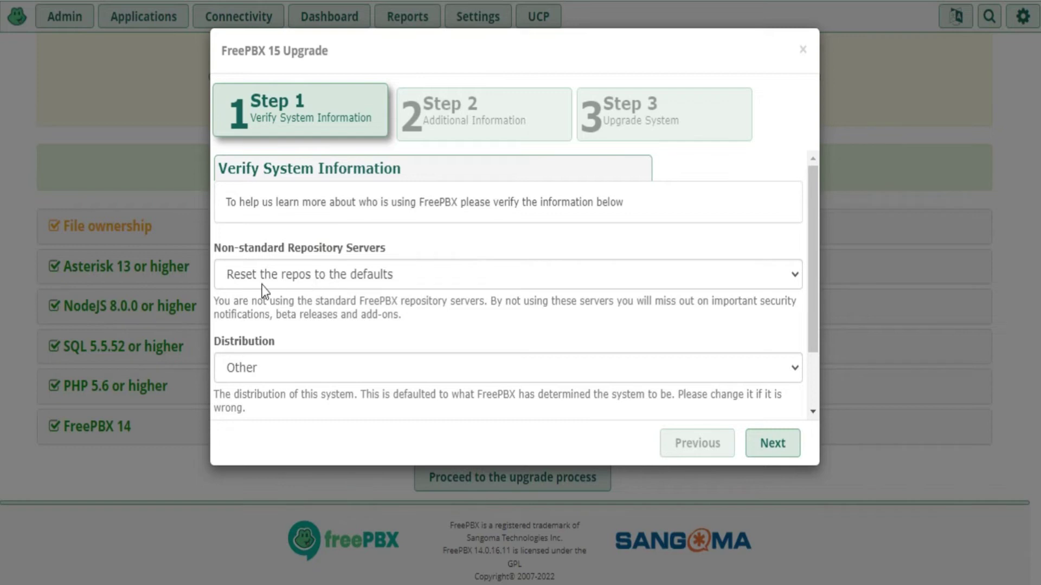
left_click(329, 278)
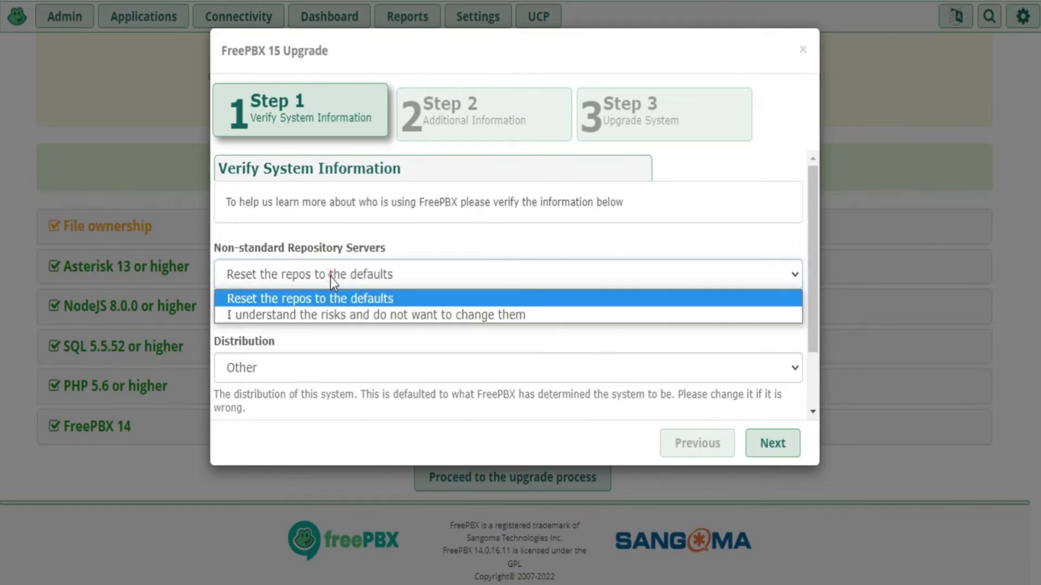
left_click(341, 315)
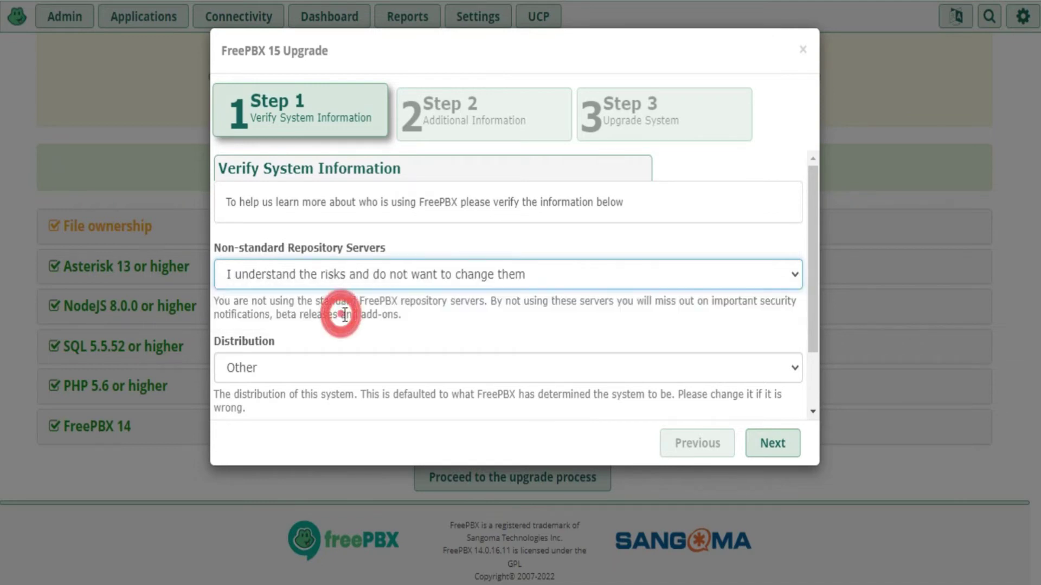
left_click(293, 371)
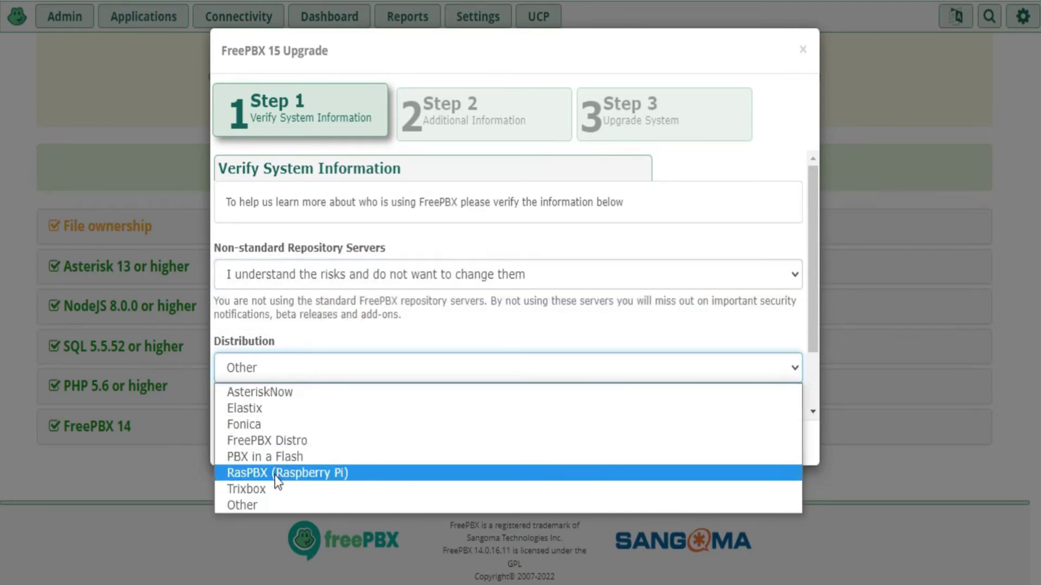
left_click(270, 440)
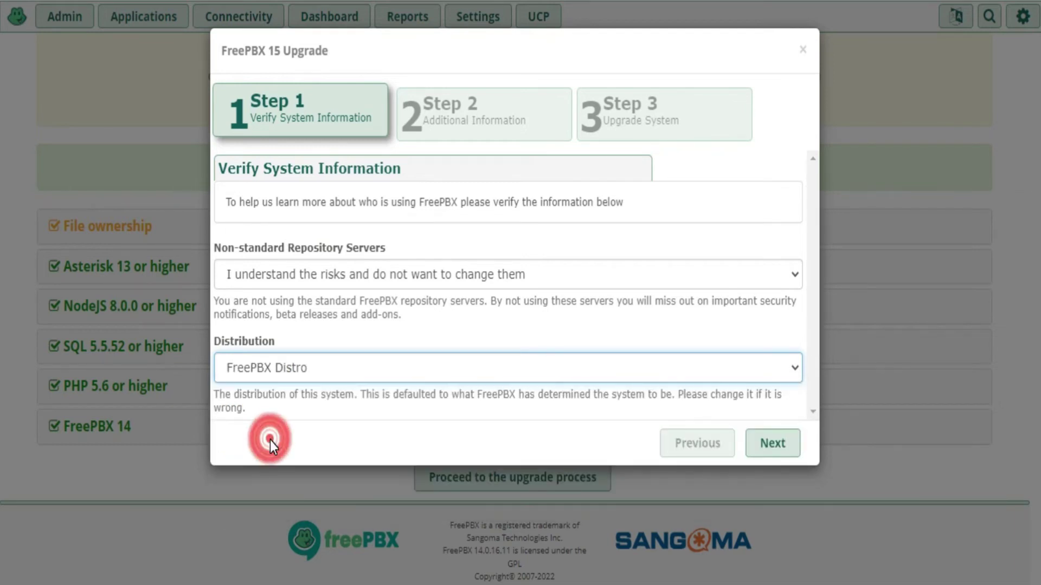
left_click(763, 451)
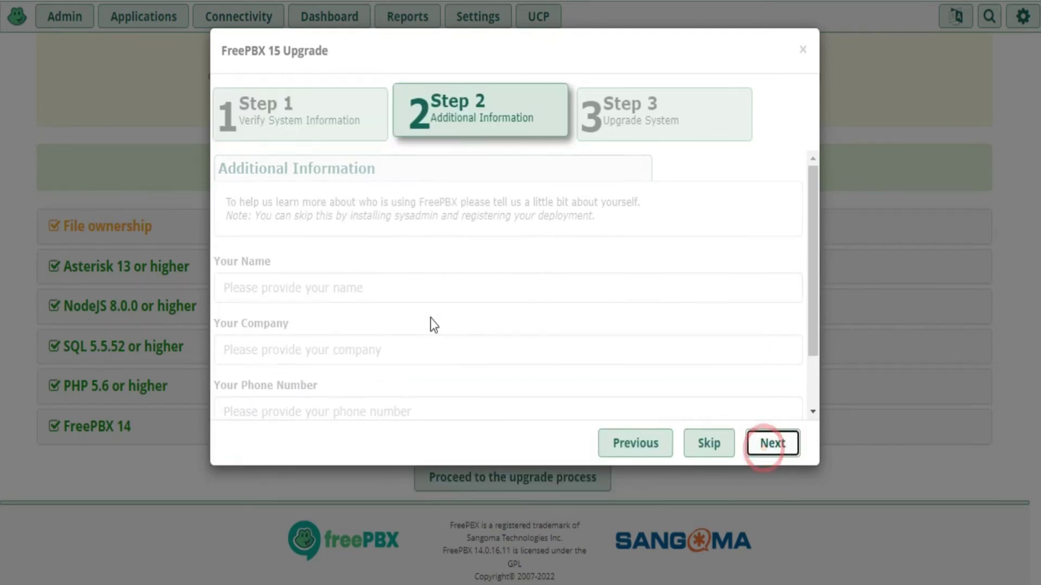
Skip the personal details and read the Step 3 log saying root-owned files block the upgrade
left_click(703, 442)
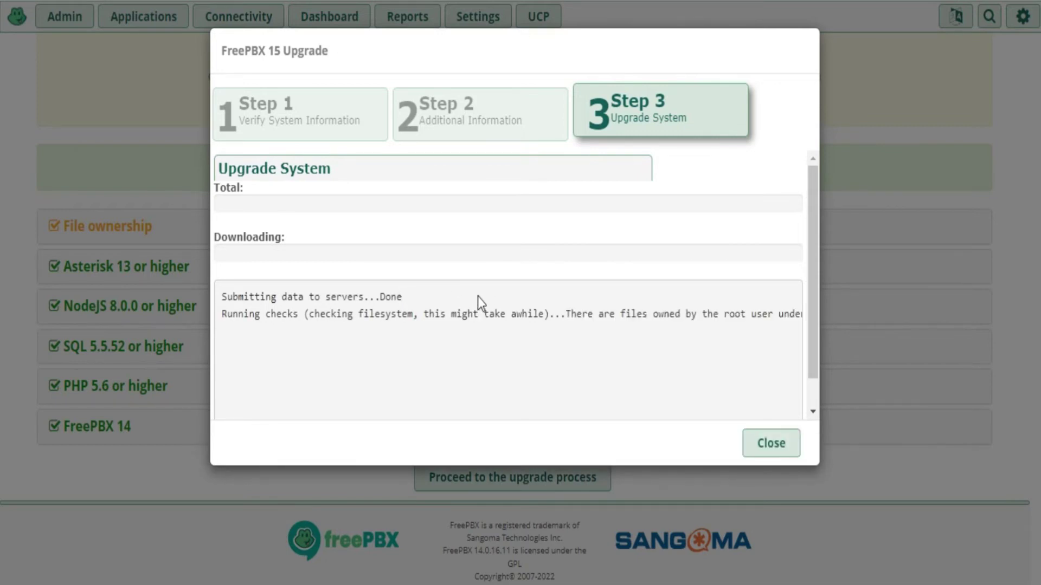
scroll(809, 295, "down", 2)
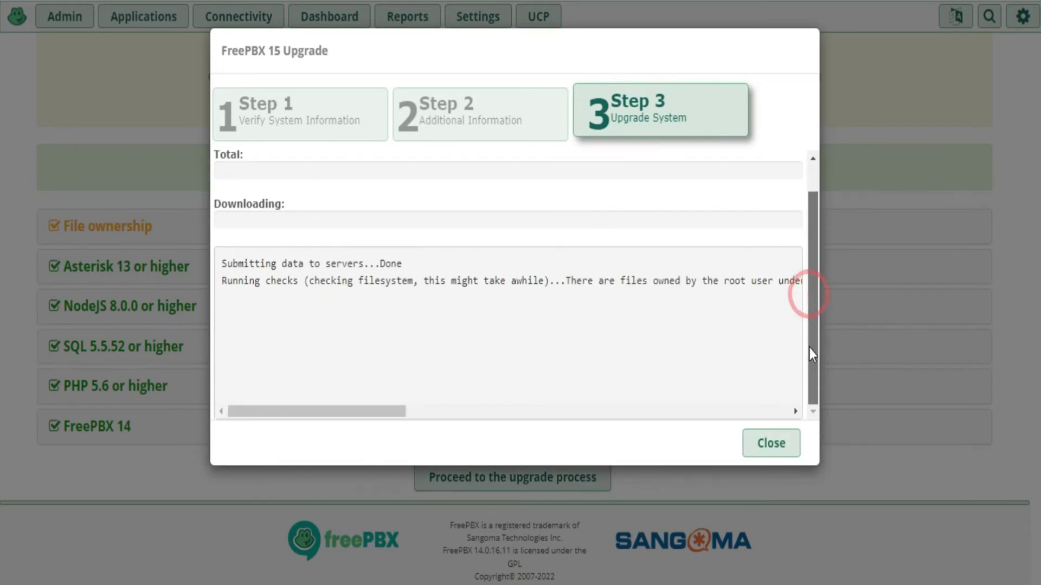
left_click_drag(818, 346, 817, 333)
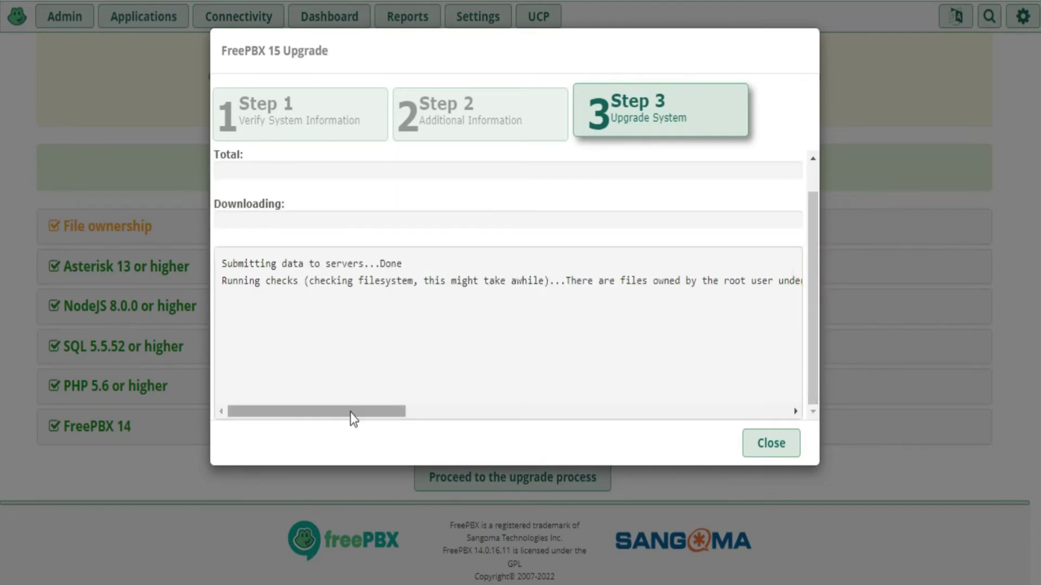
left_click_drag(350, 411, 533, 409)
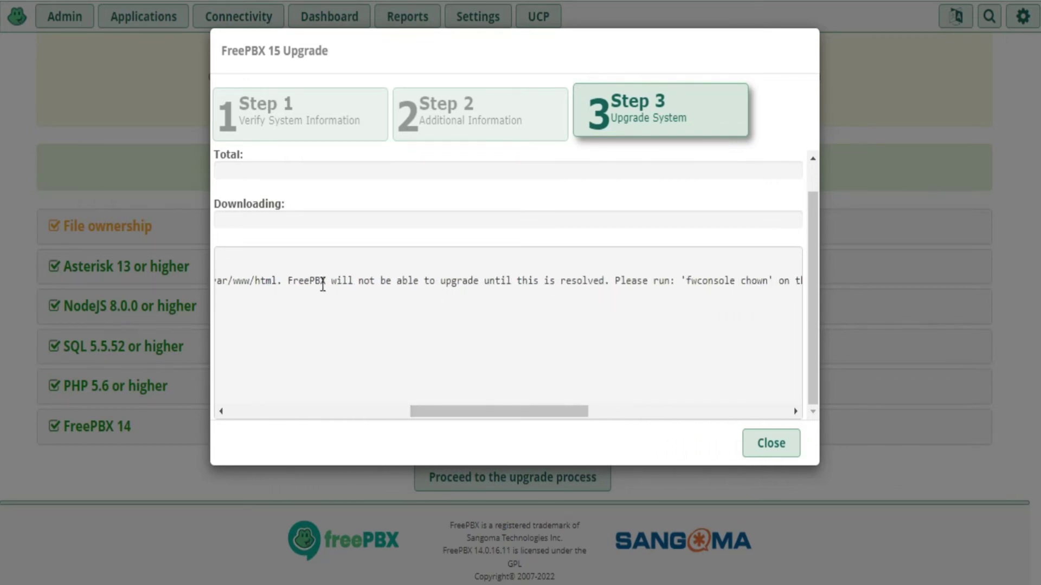
left_click_drag(315, 282, 612, 282)
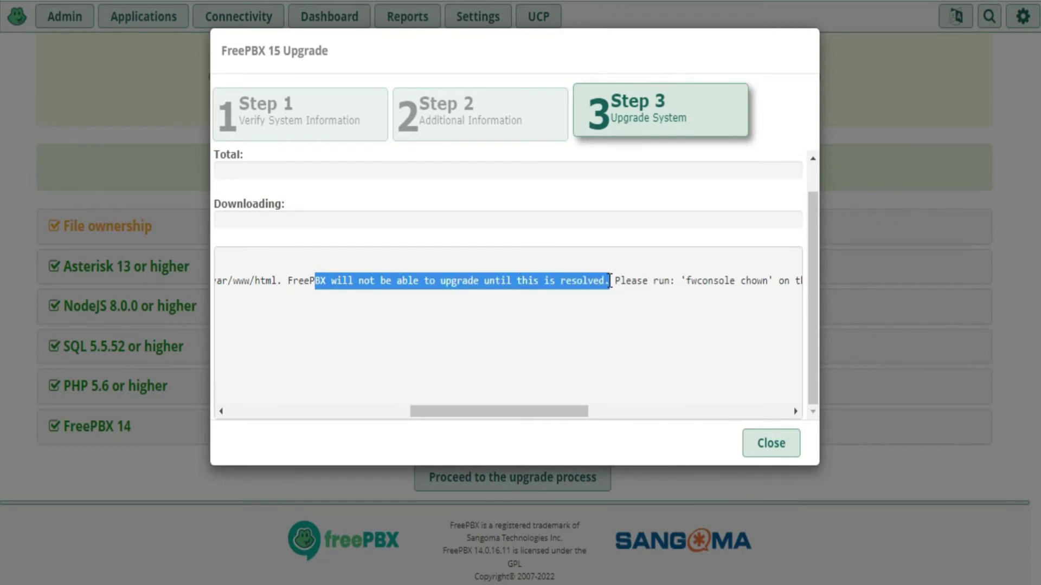
left_click(614, 283)
Copy the suggested 'fwconsole chown' command from the log
left_click_drag(570, 415, 598, 415)
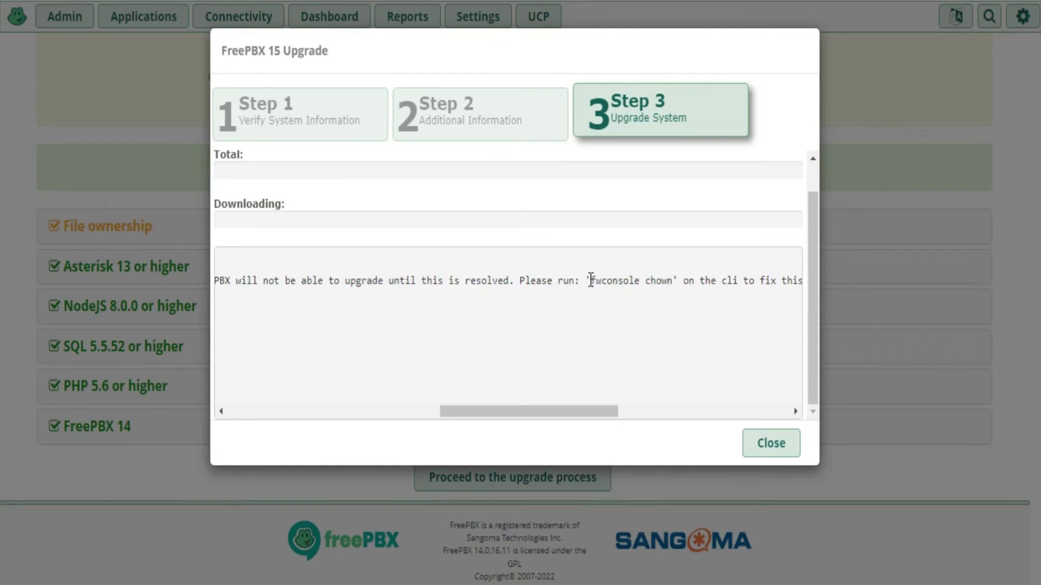
left_click_drag(591, 280, 668, 283)
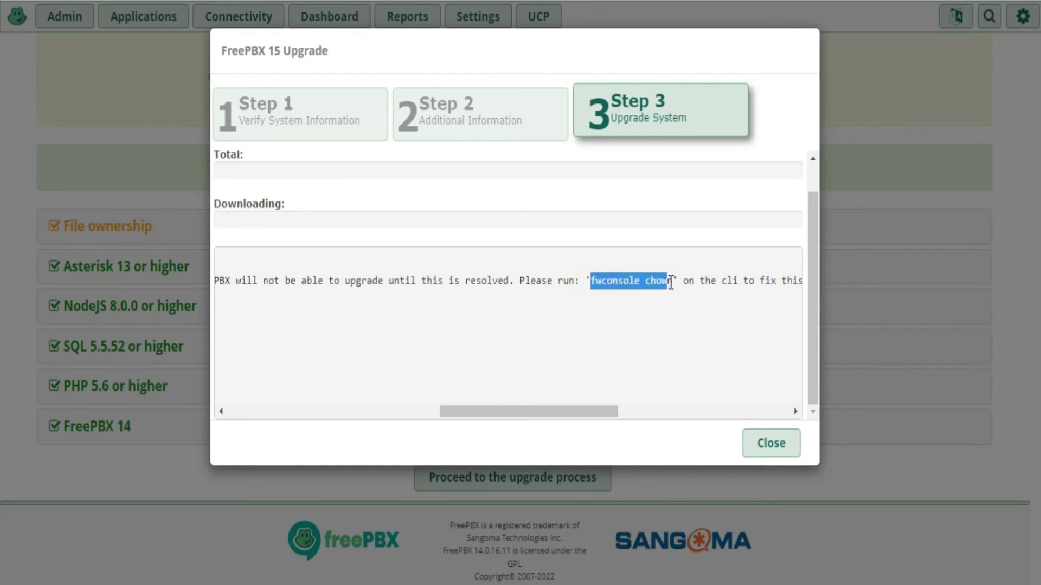
left_click_drag(590, 416, 619, 412)
left_click_drag(574, 281, 492, 280)
right_click(509, 279)
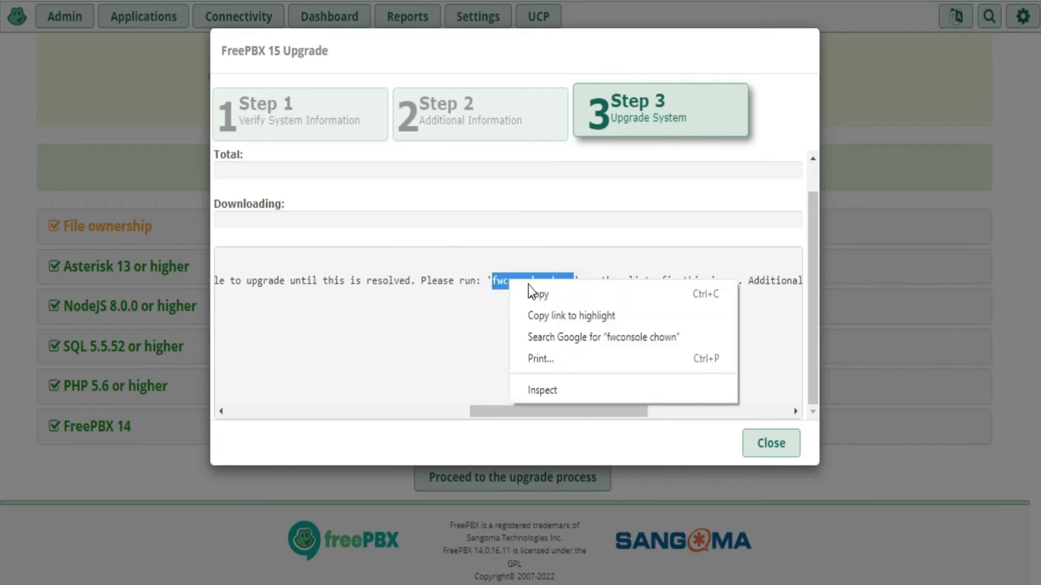
left_click(529, 287)
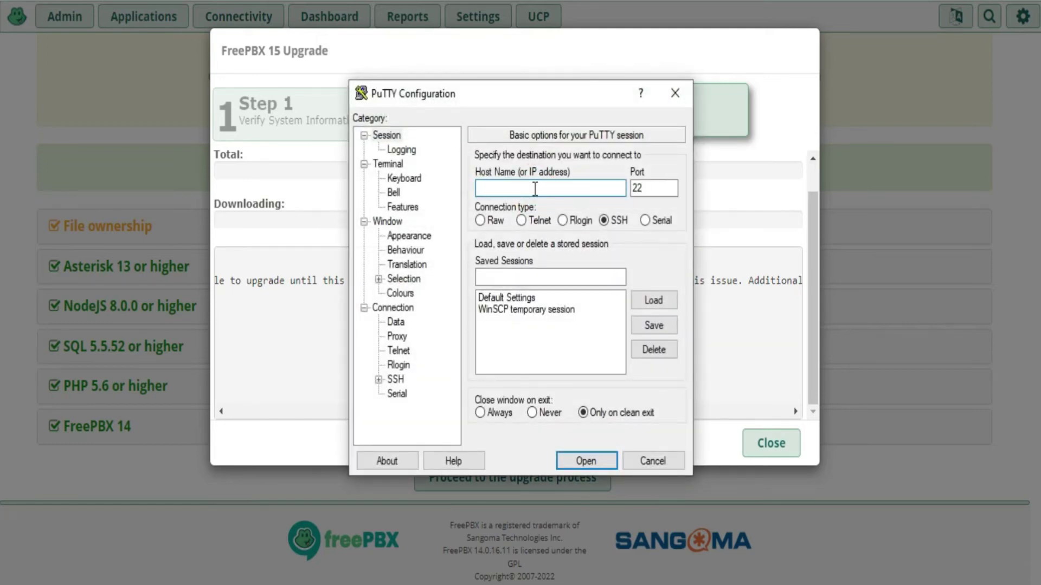
Connect to the FreePBX server's IP over SSH in PuTTY, accept the host key, and log in as root
type("18")
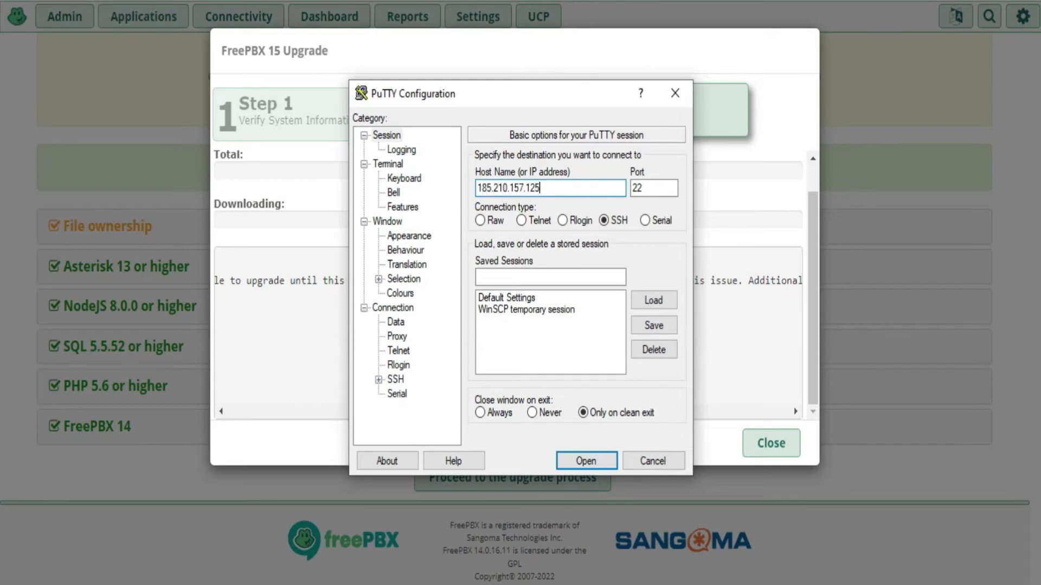
type("5.210.157.125")
left_click(585, 460)
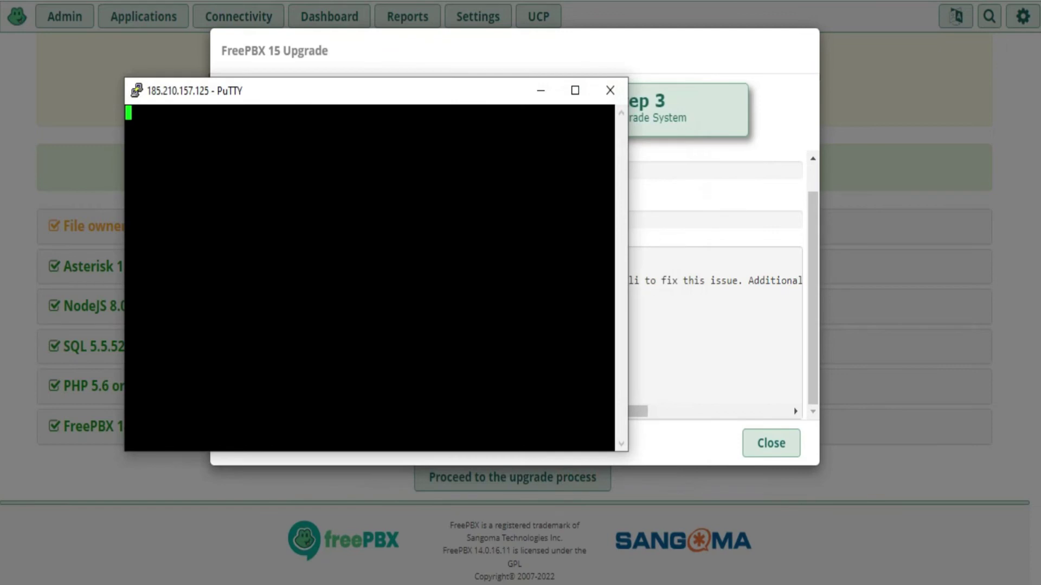
left_click(428, 391)
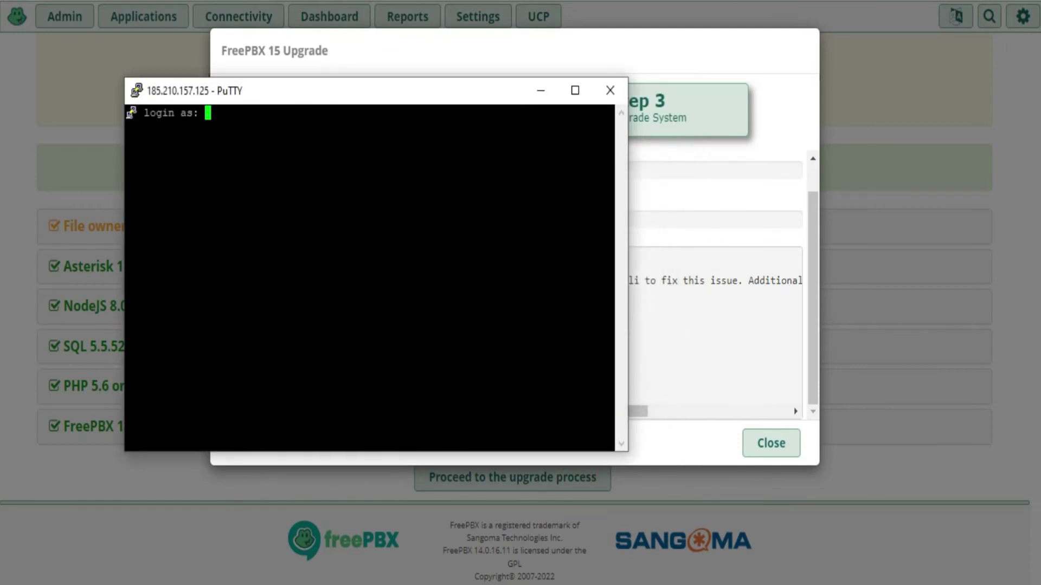
type("root")
key("Return")
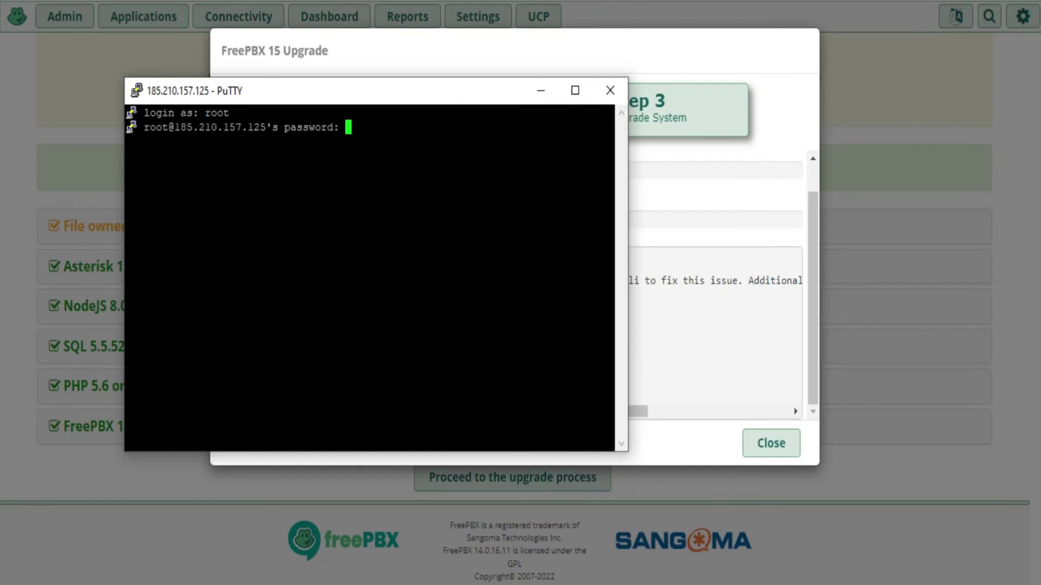
key("Return")
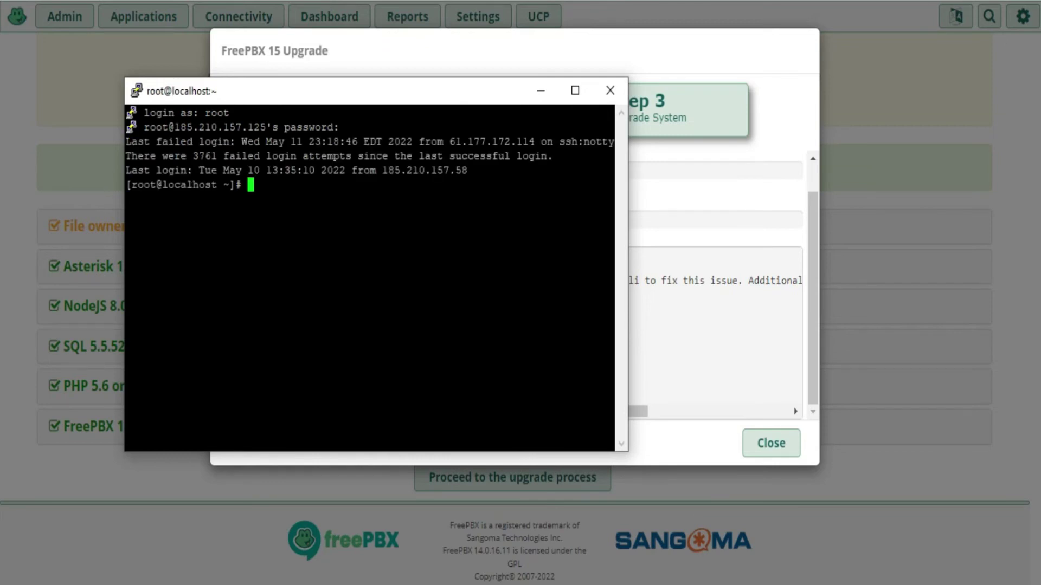
Run 'fwconsole chown' until permissions finish, then minimize the terminal
key("shift+Insert")
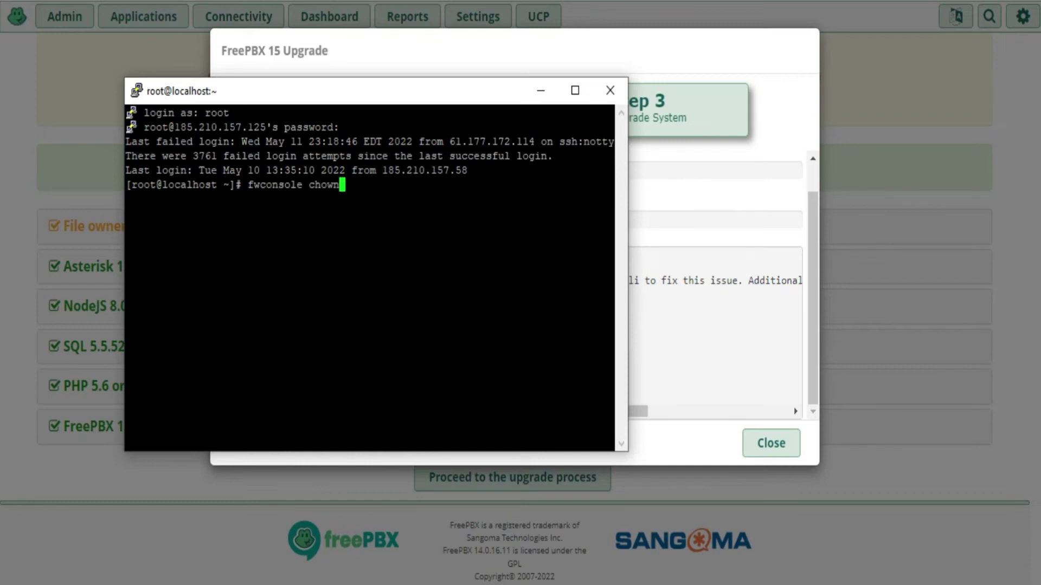
key("Return")
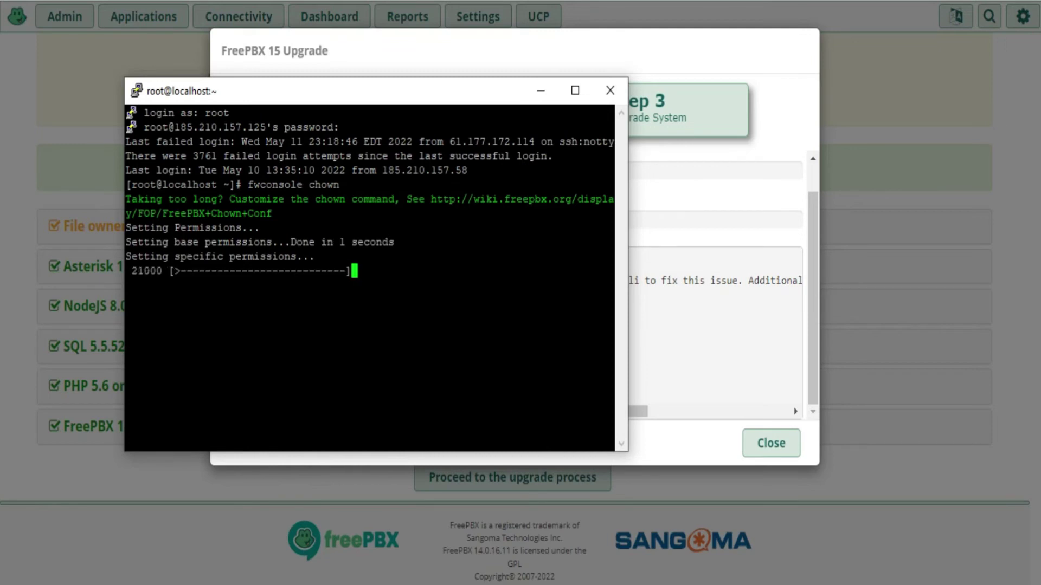
left_click(541, 90)
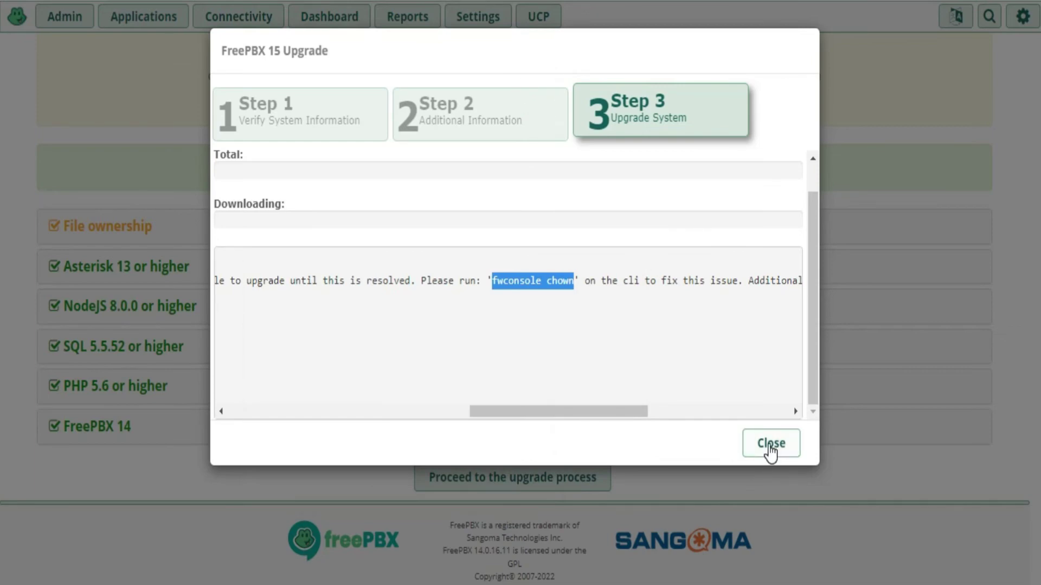
Close the failed upgrade wizard and relaunch the FreePBX 15 upgrade process
left_click(771, 444)
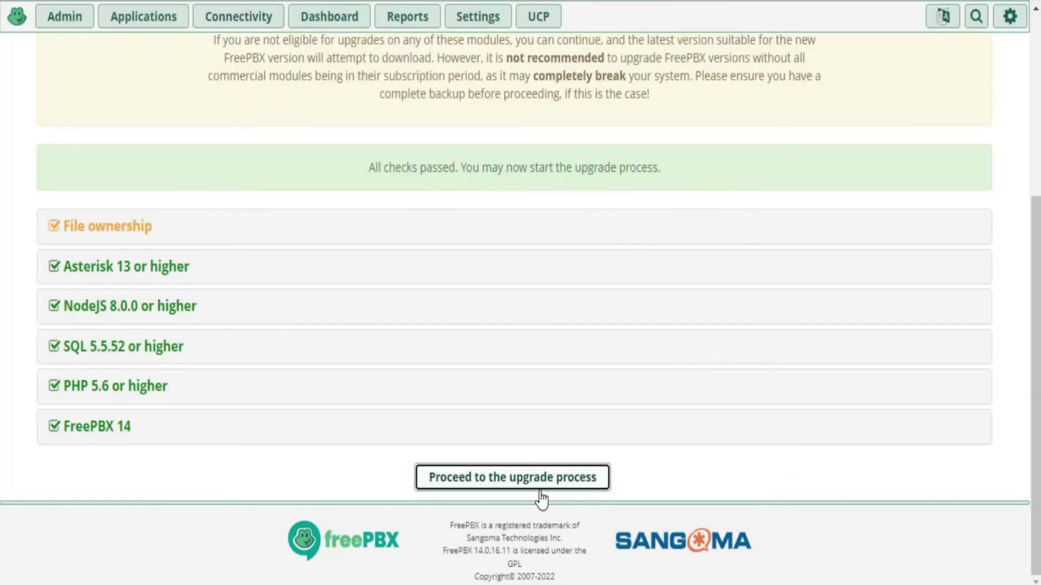
left_click(537, 480)
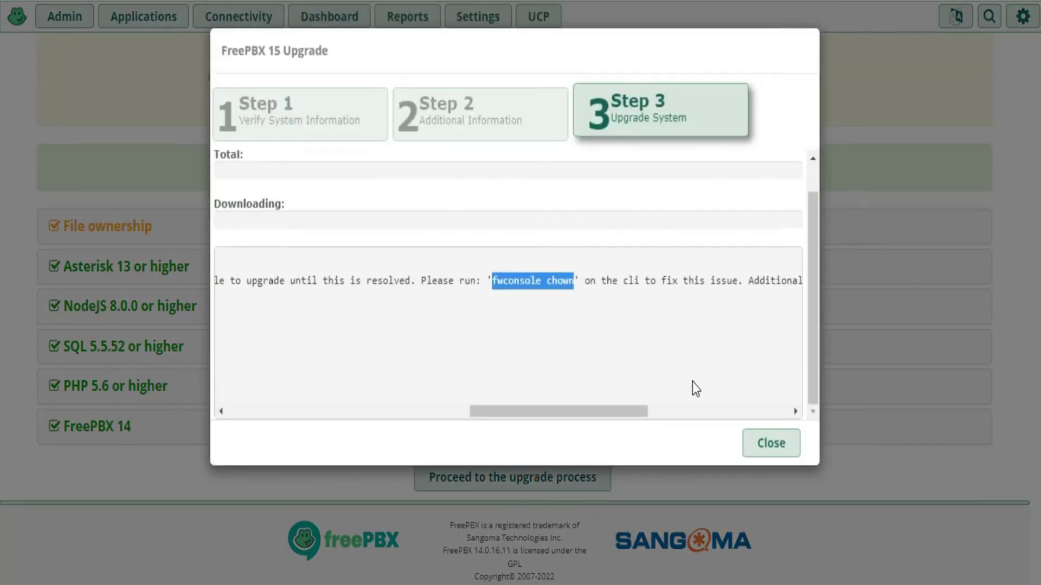
left_click(770, 443)
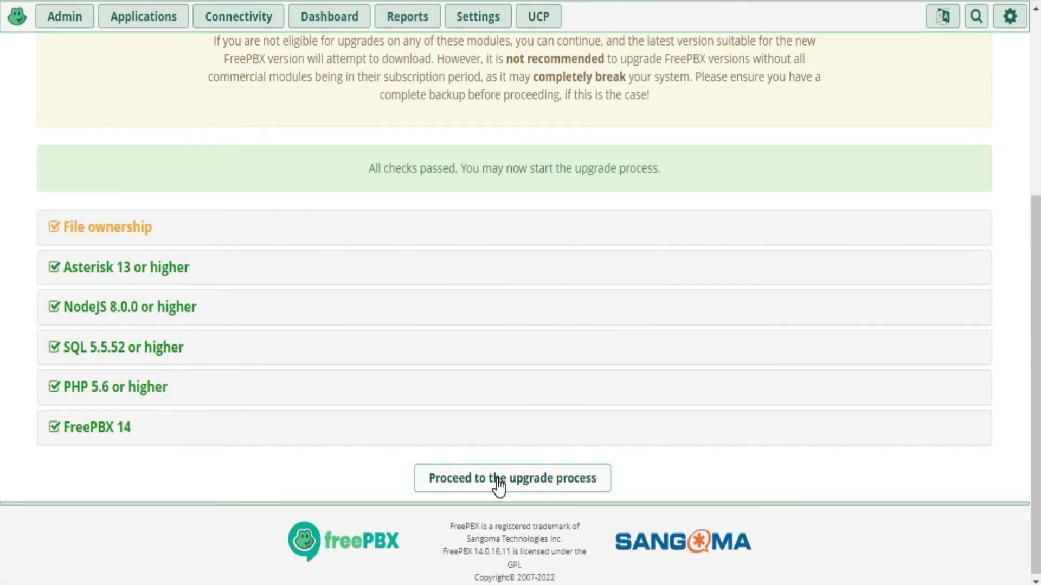
left_click(496, 479)
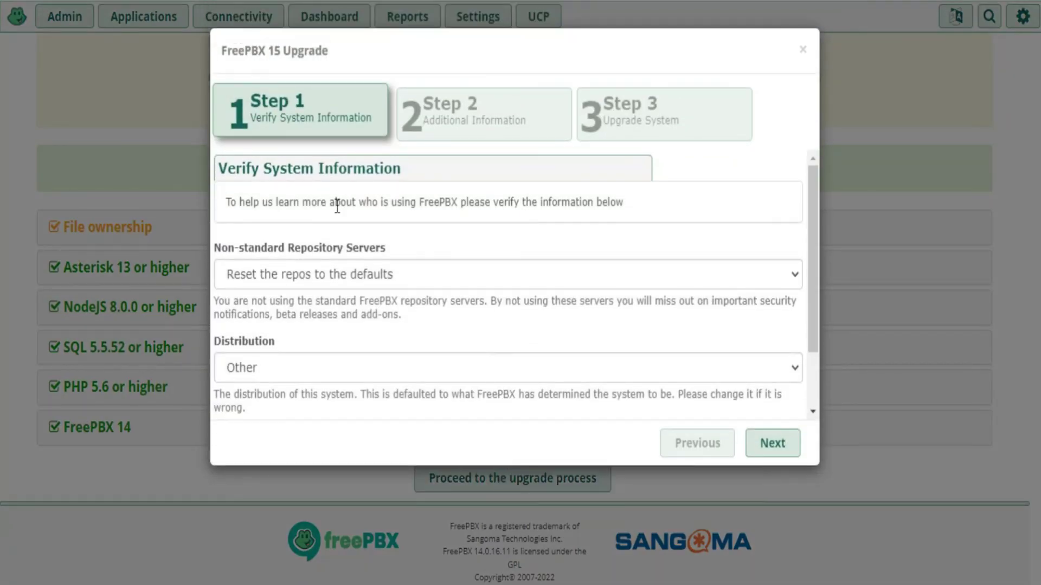
Keep the non-standard repositories, choose FreePBX Distro, and skip personal details to start upgrading
left_click(304, 273)
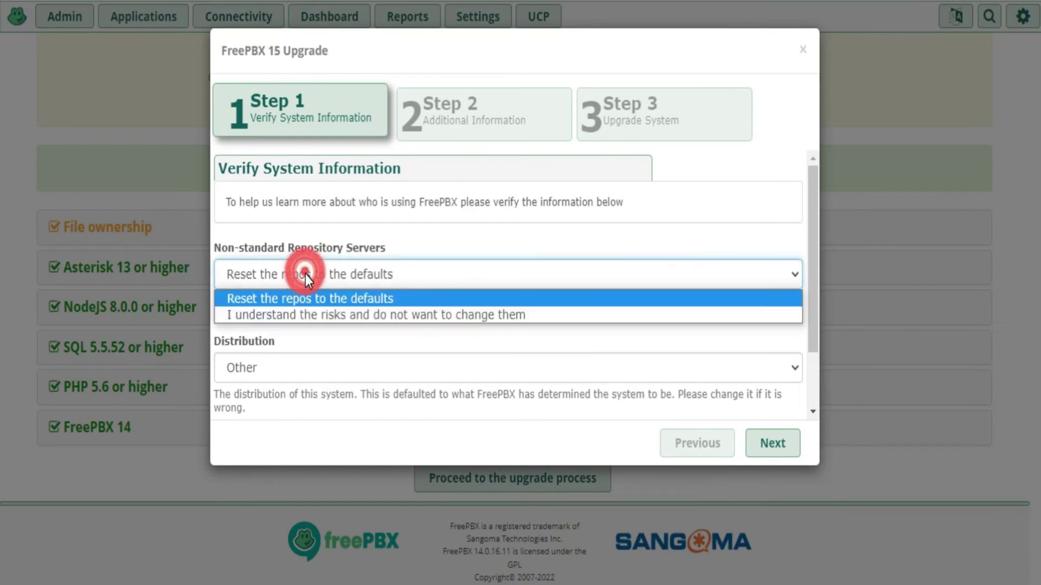
left_click(301, 315)
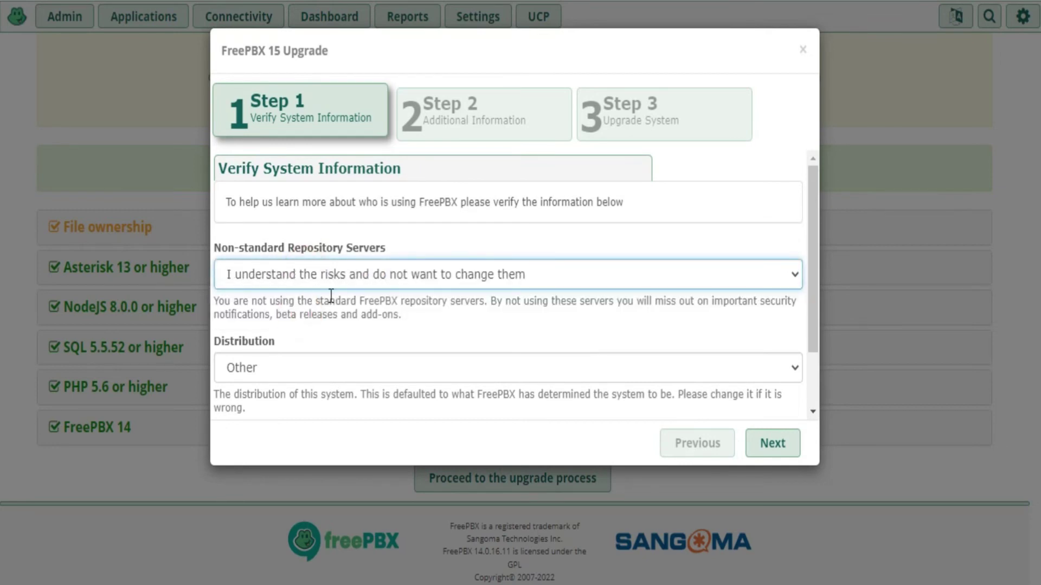
left_click(287, 369)
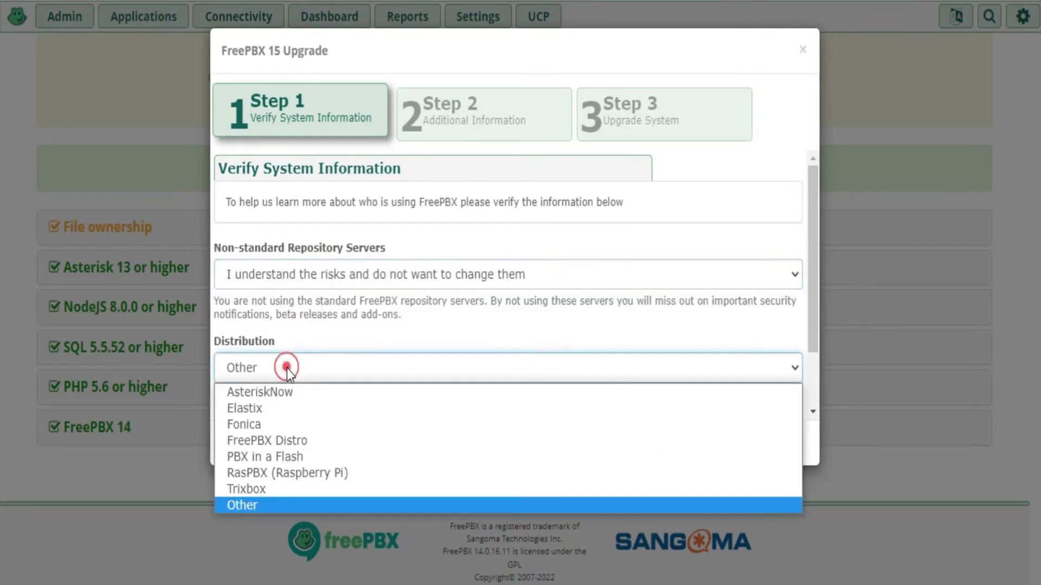
left_click(274, 441)
left_click(751, 444)
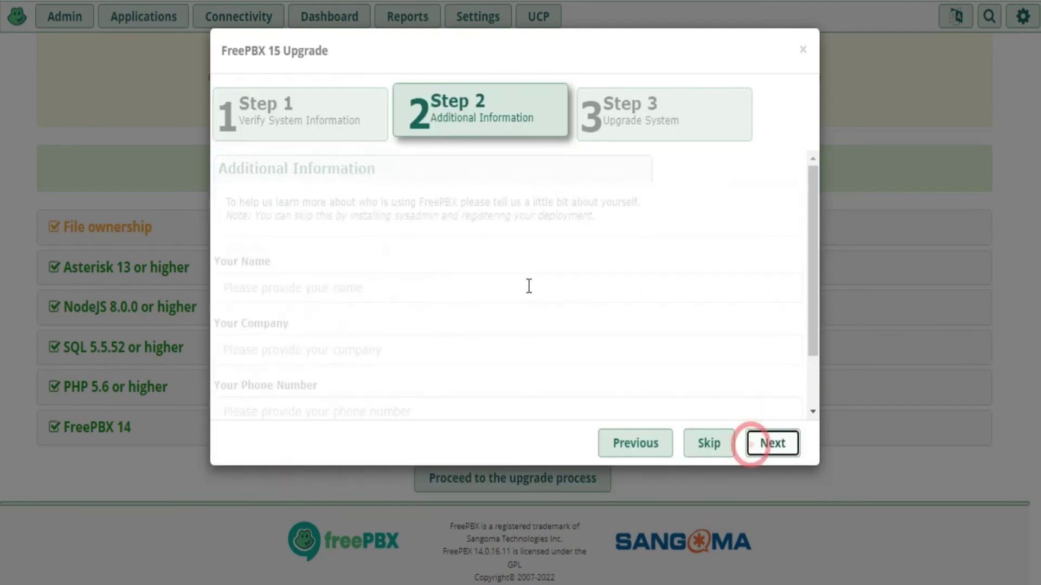
left_click(705, 450)
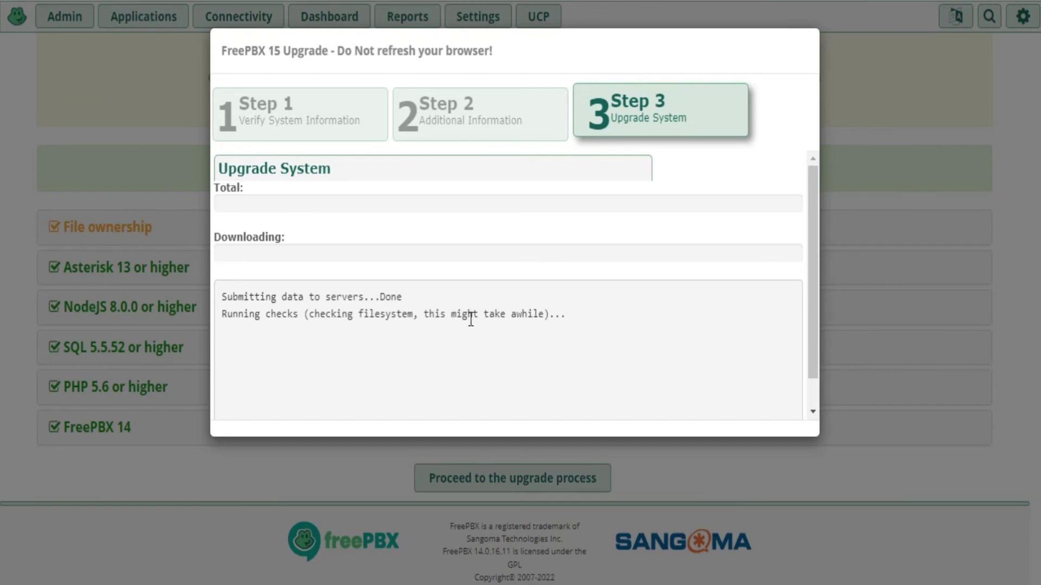
key("alt+Tab")
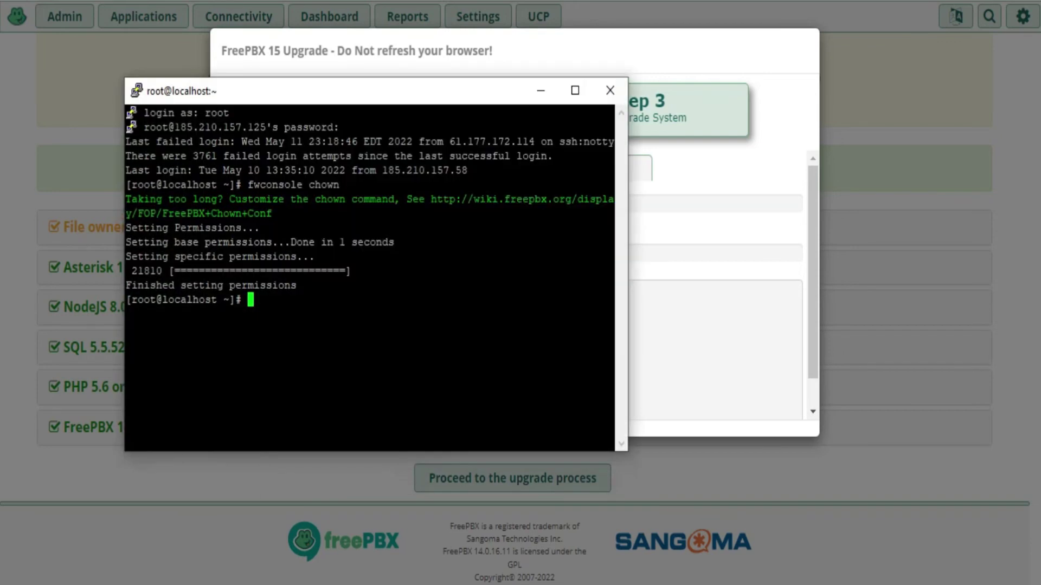
left_click(541, 91)
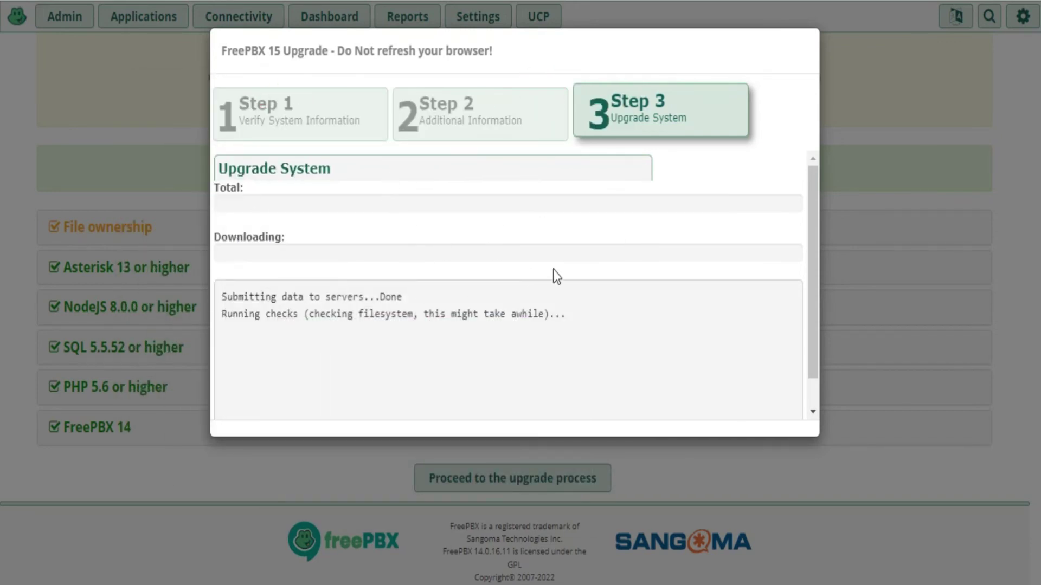
key("alt+Tab")
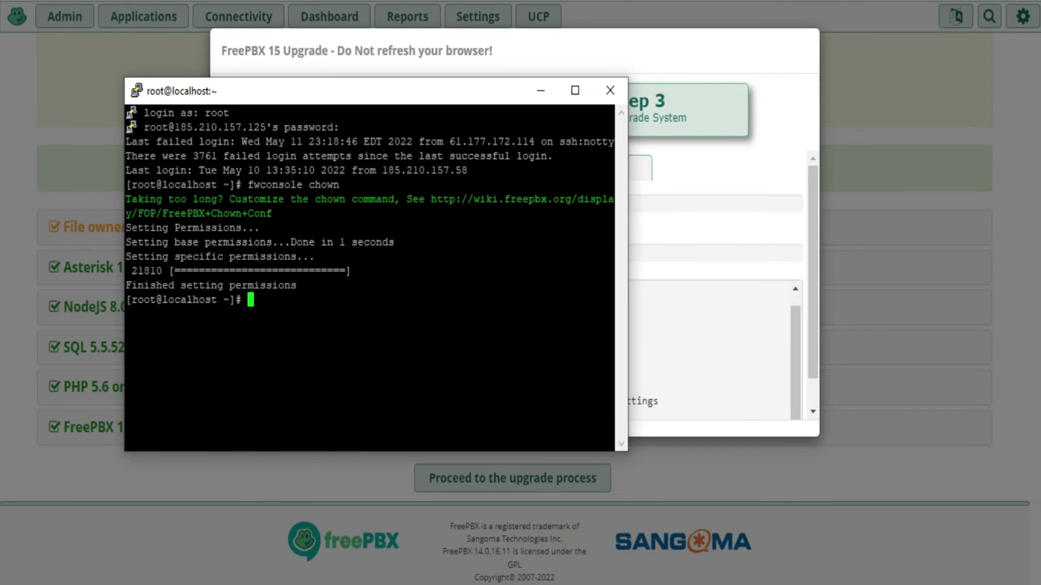
left_click_drag(246, 184, 327, 184)
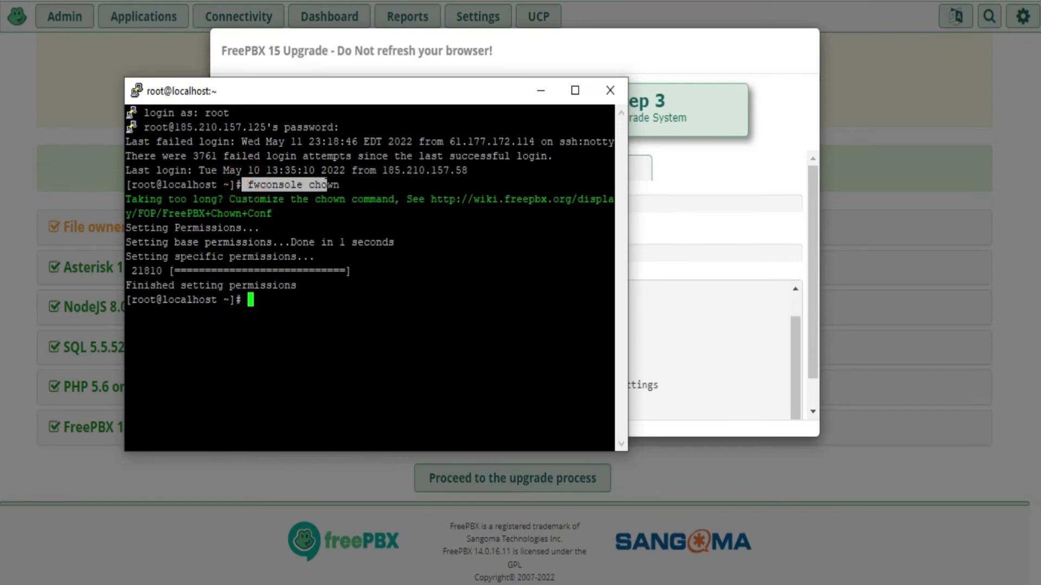
left_click(325, 184)
left_click_drag(242, 184, 337, 185)
left_click(328, 184)
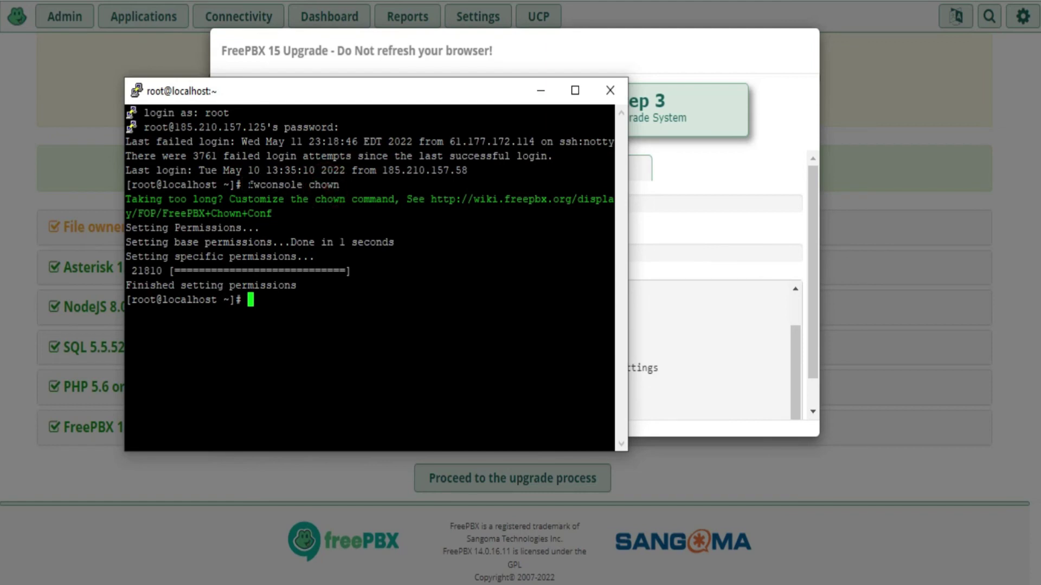
left_click_drag(248, 185, 339, 184)
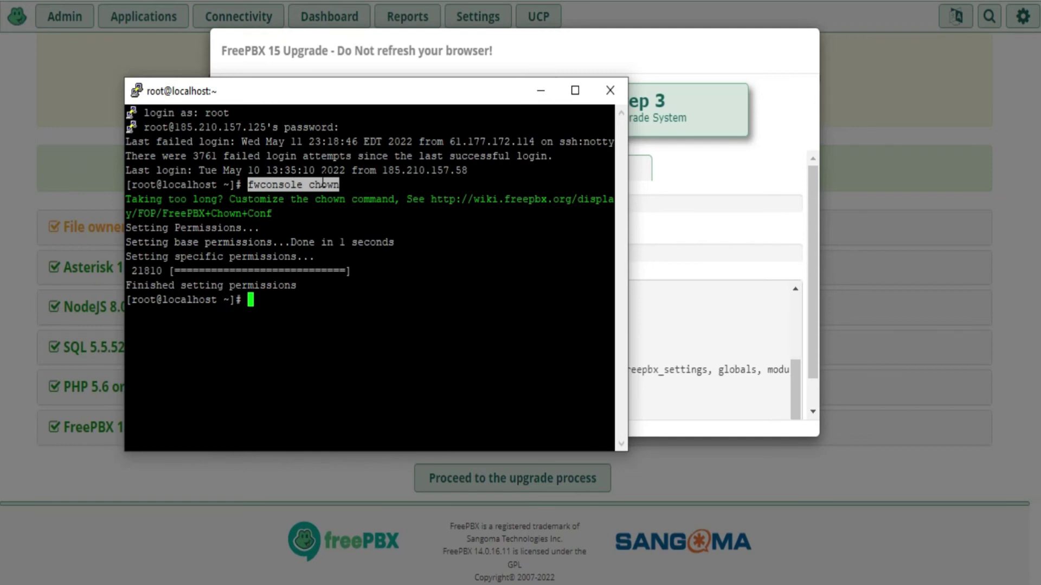
left_click(322, 183)
left_click(541, 92)
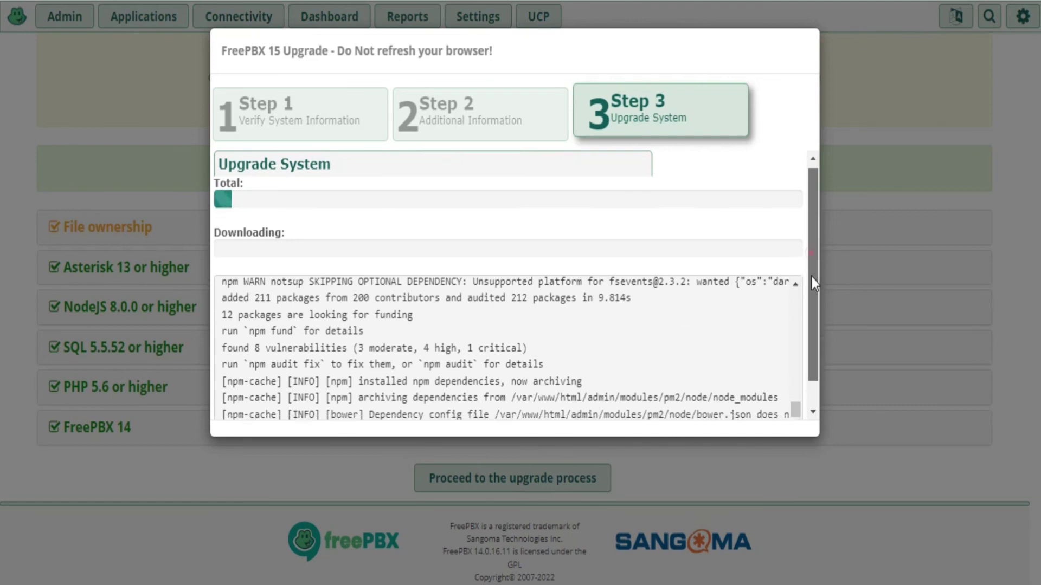
Check the log's module installed message, then refresh the list to show Framework 15.0.23
scroll(811, 276, "down", 1)
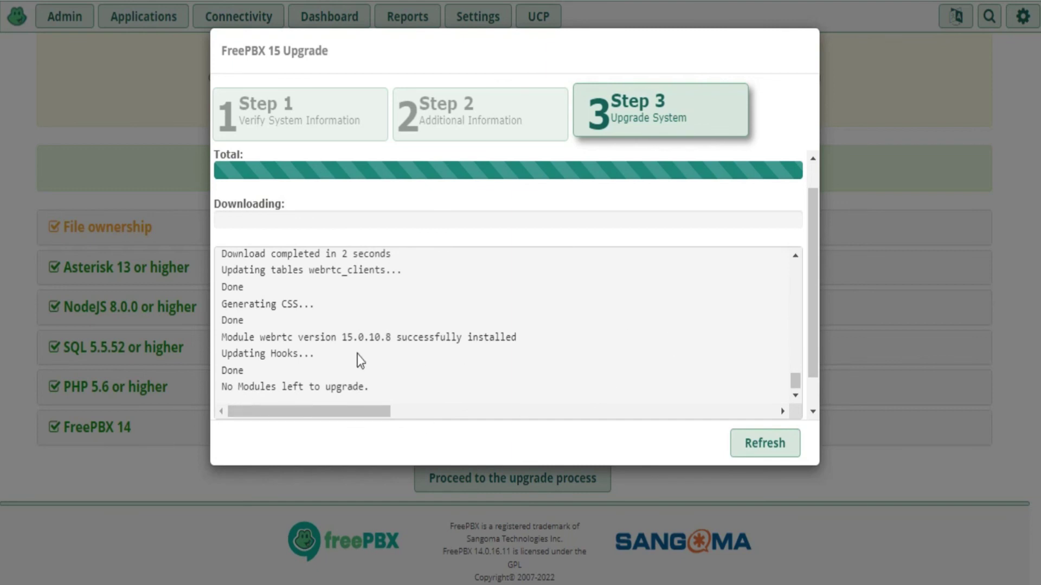
left_click_drag(368, 335, 519, 335)
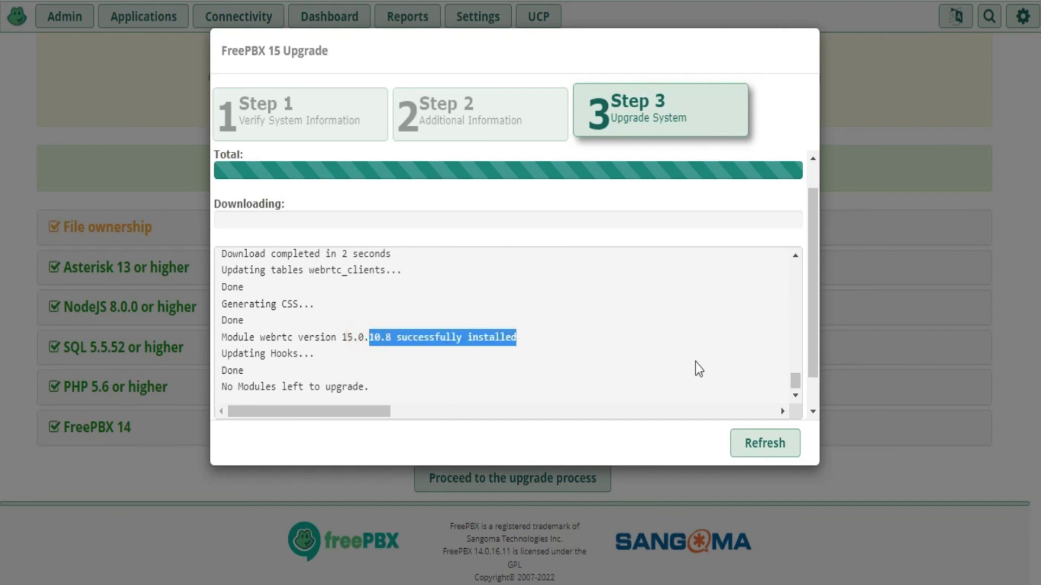
left_click(764, 453)
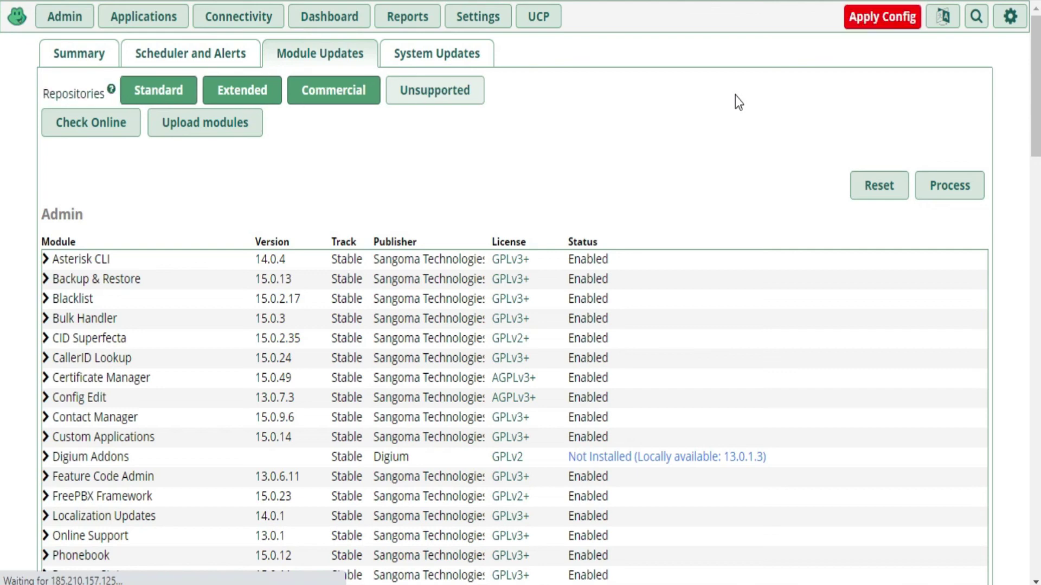
Apply the pending configuration changes and return to the Dashboard
left_click(878, 29)
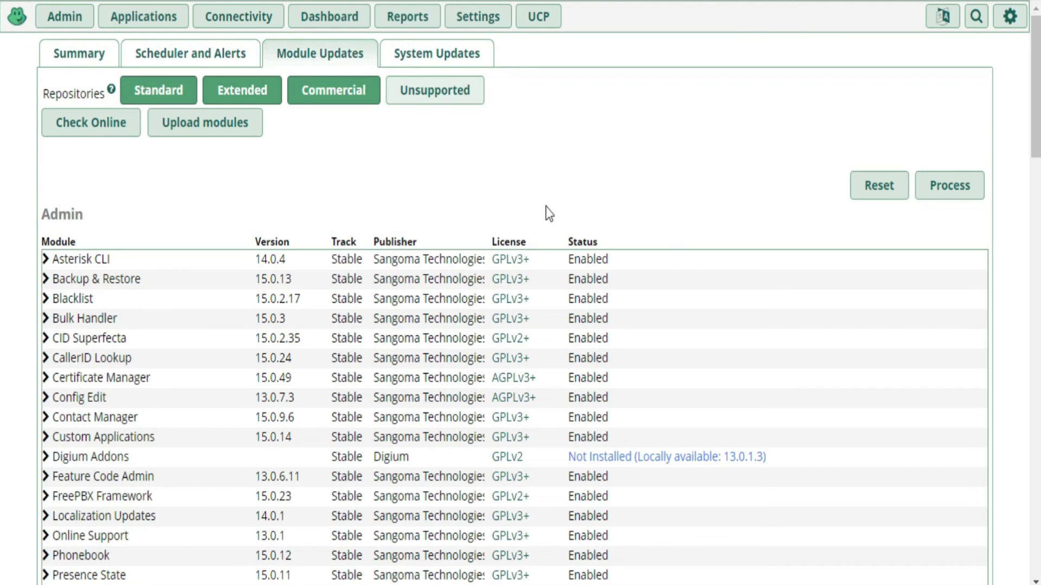
left_click(27, 15)
left_click(338, 21)
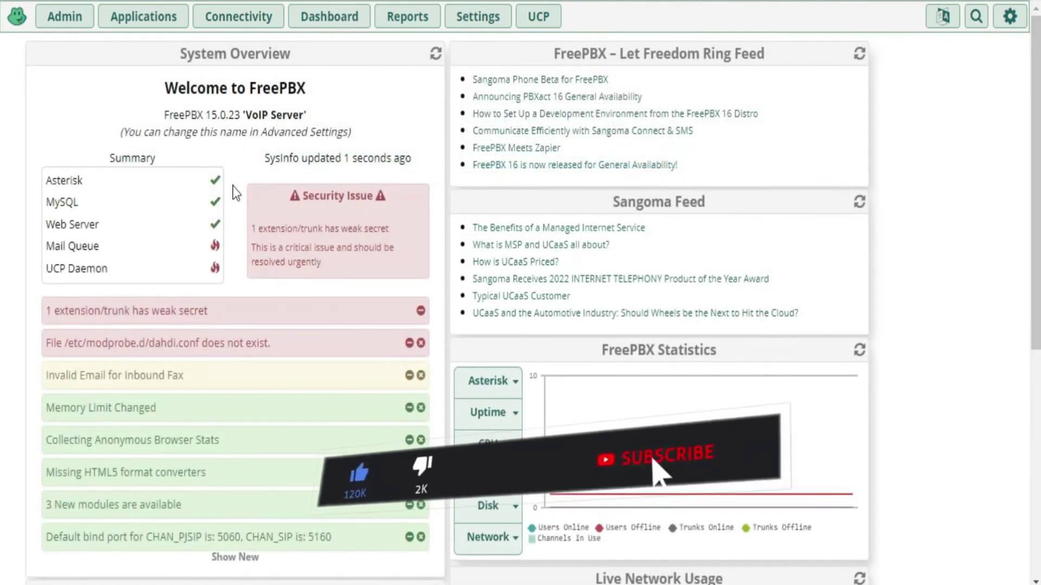
Dismiss the Invalid Email for Inbound Fax and weak-secret notices, then reload the 15.0.23 dashboard
left_click_drag(206, 114, 243, 115)
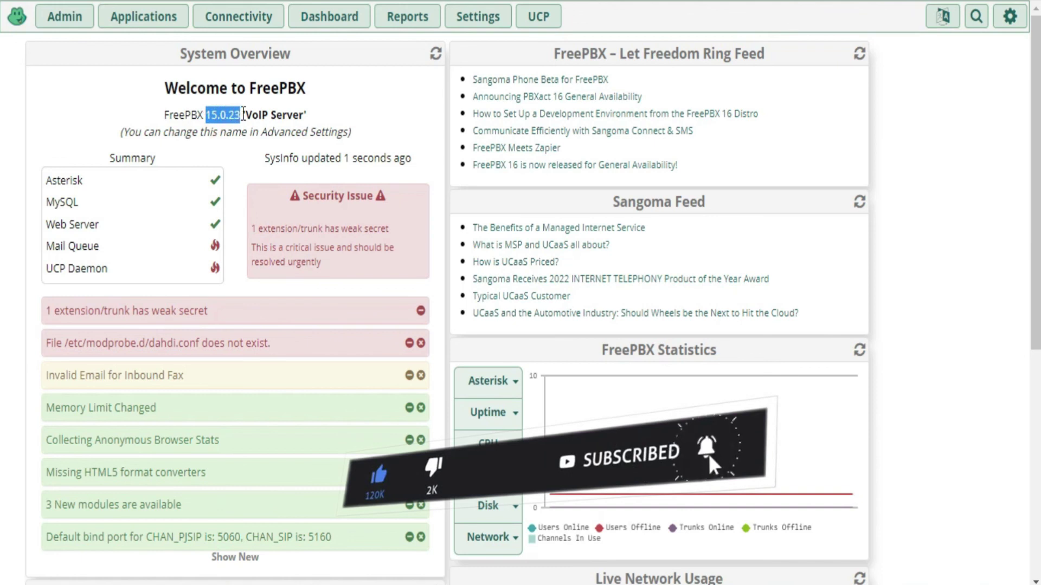
left_click(421, 343)
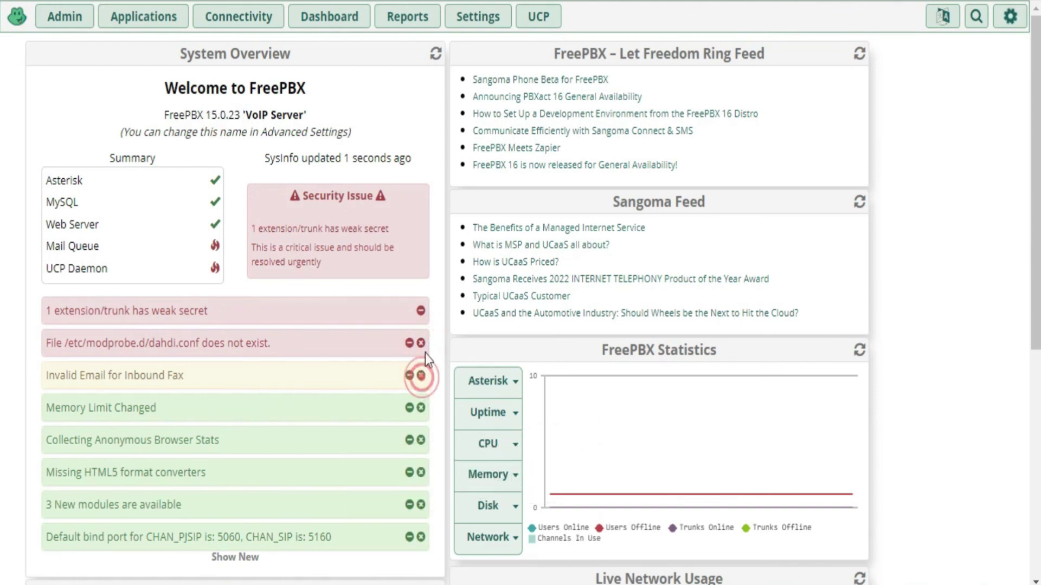
left_click(421, 310)
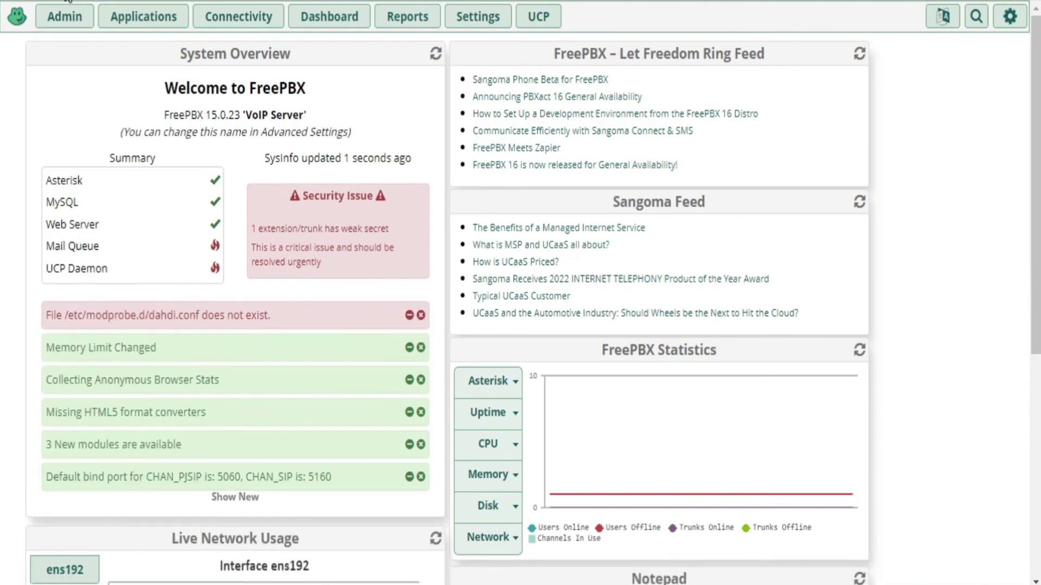
key("F5")
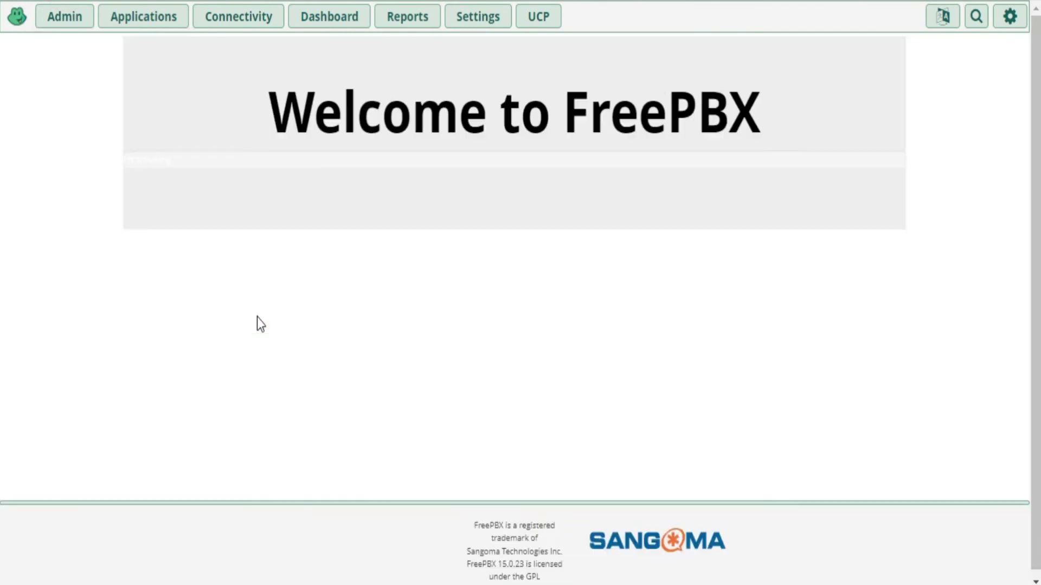